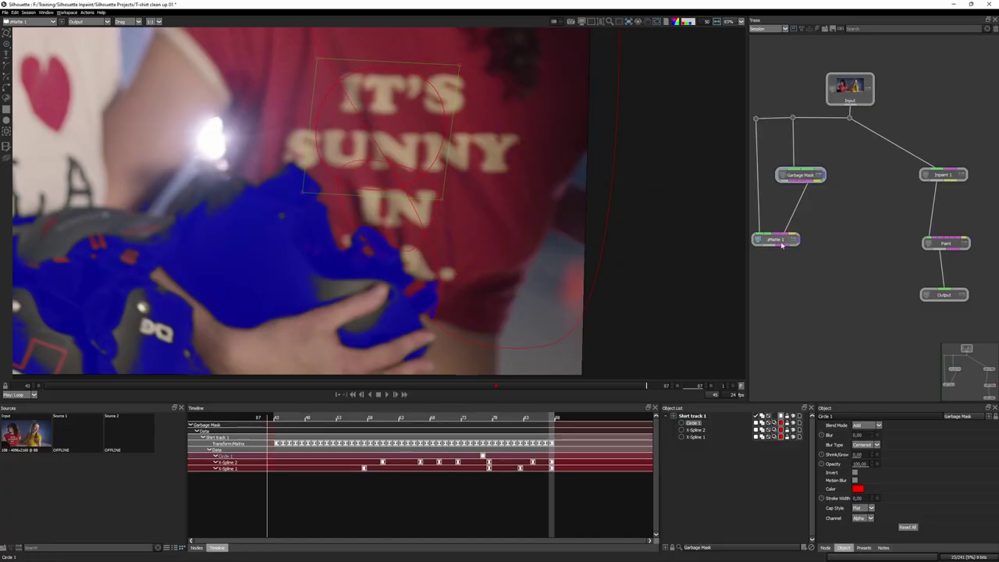
Step: Jump back to an earlier frame of the inpainted T-shirt shot
click(536, 386)
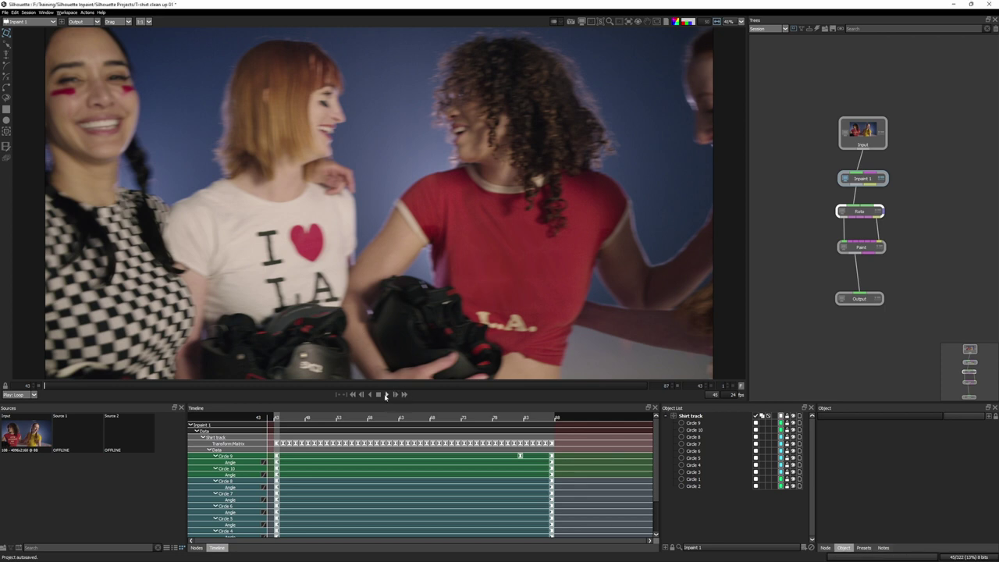
key(space)
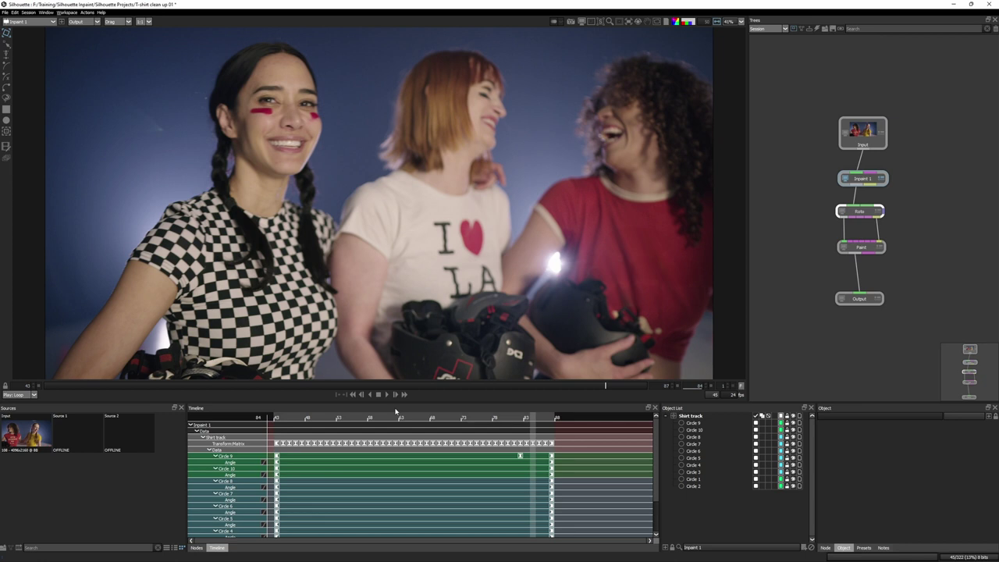
key(space)
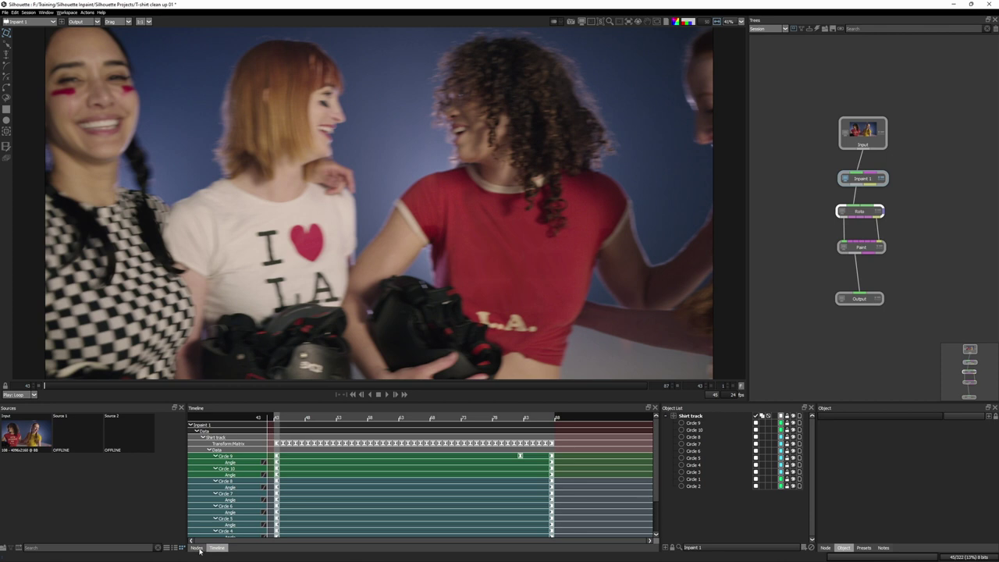
Step: Add a zMatte node from the Key category and connect the Input node's output to it
click(197, 548)
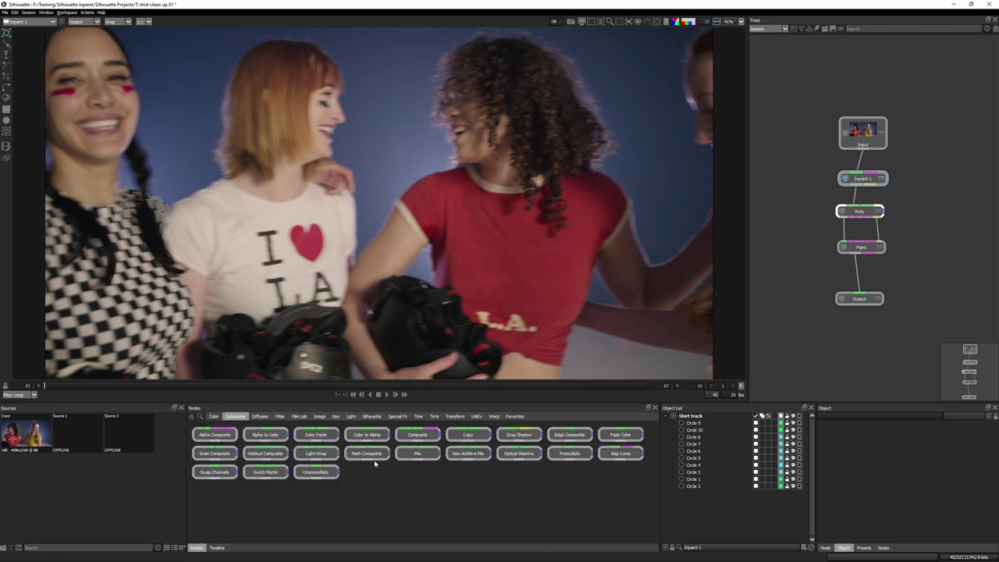
click(336, 416)
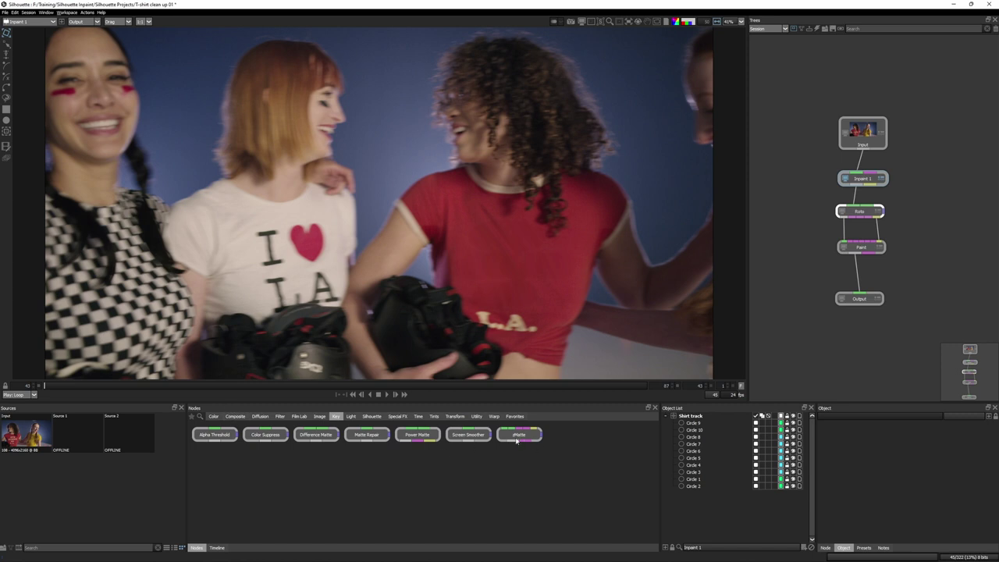
drag(522, 439, 807, 178)
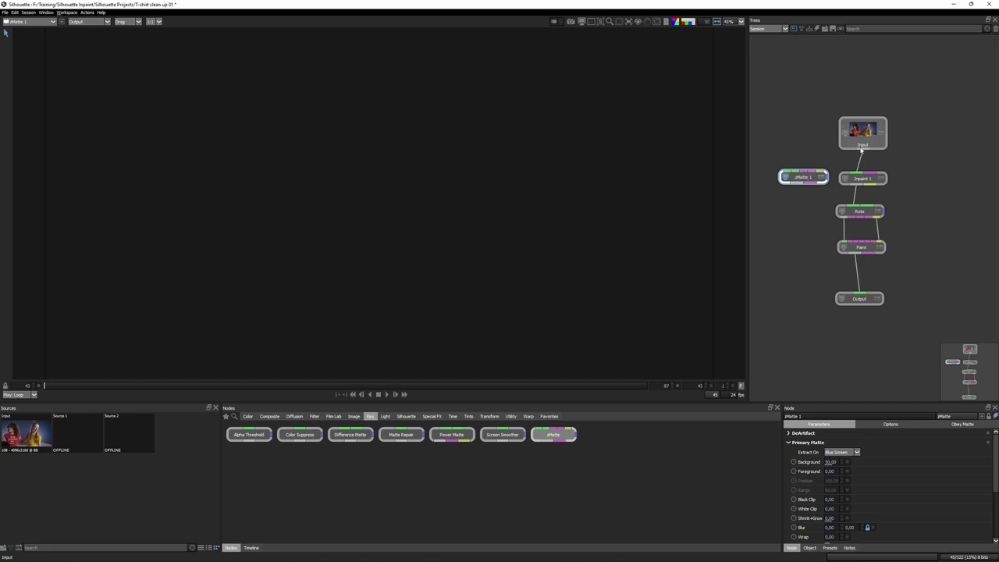
drag(862, 148, 795, 171)
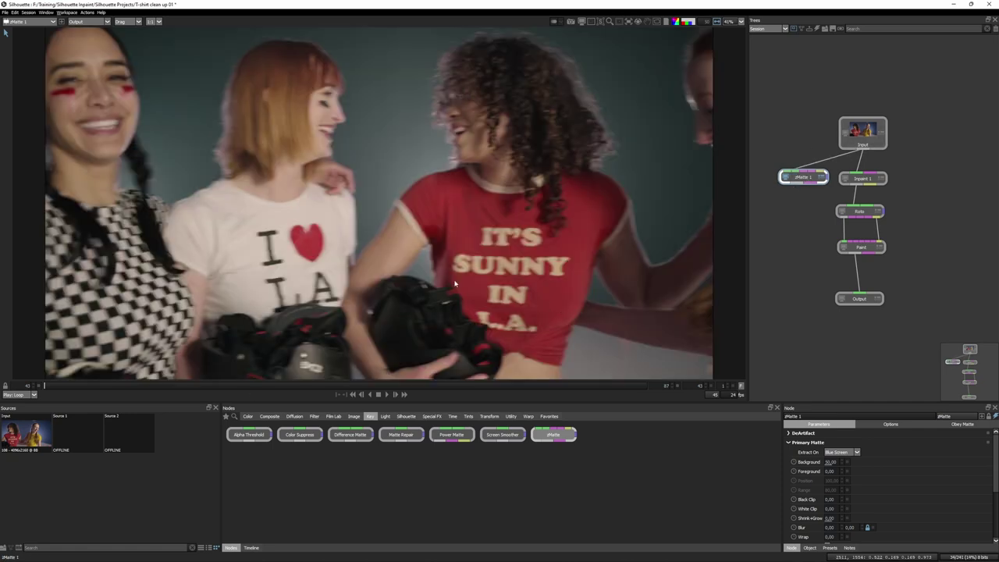
Step: Key zMatte 1 on Hue (Range 19, Black Clip 2, White Clip 21), viewing its alpha across frames
click(855, 452)
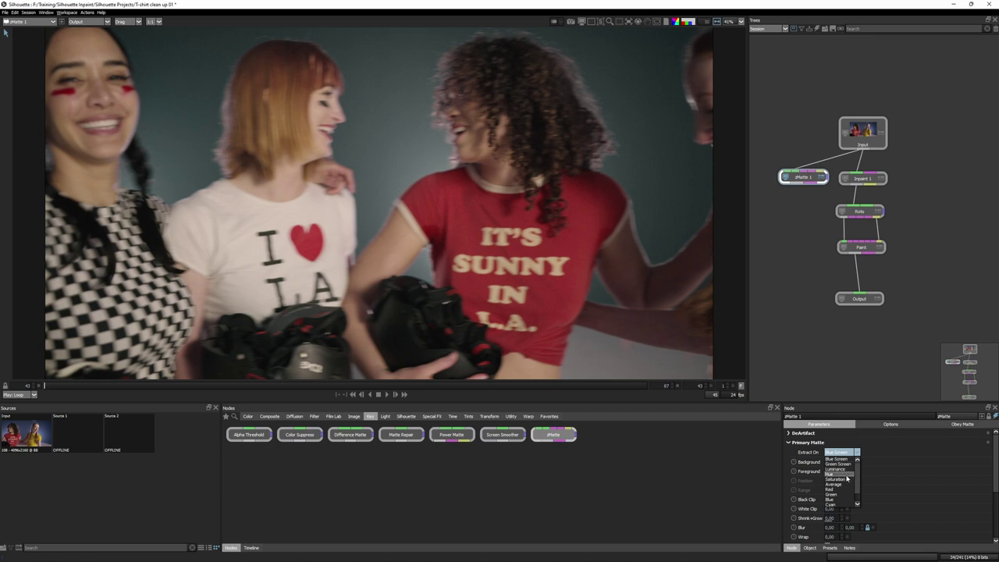
click(845, 474)
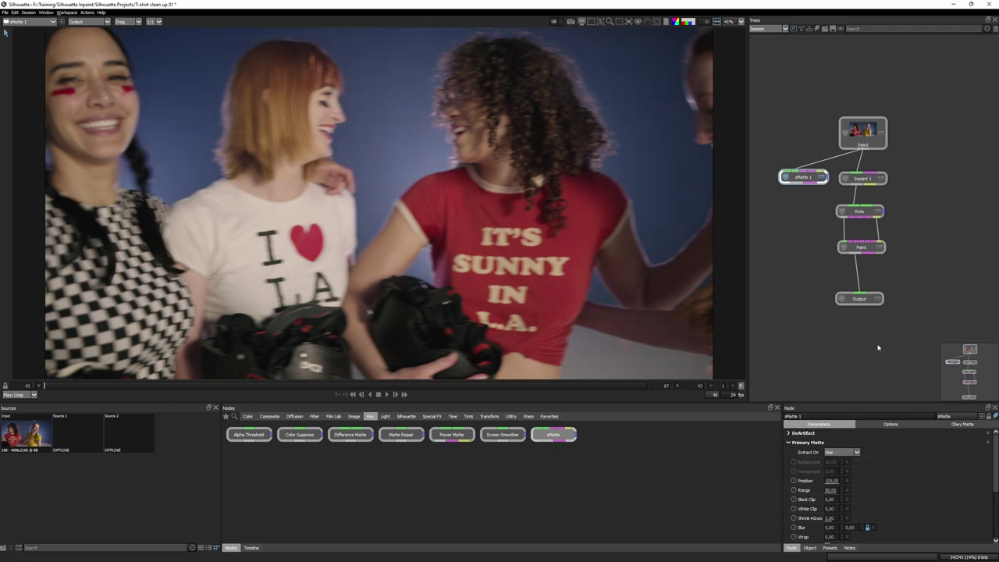
click(696, 23)
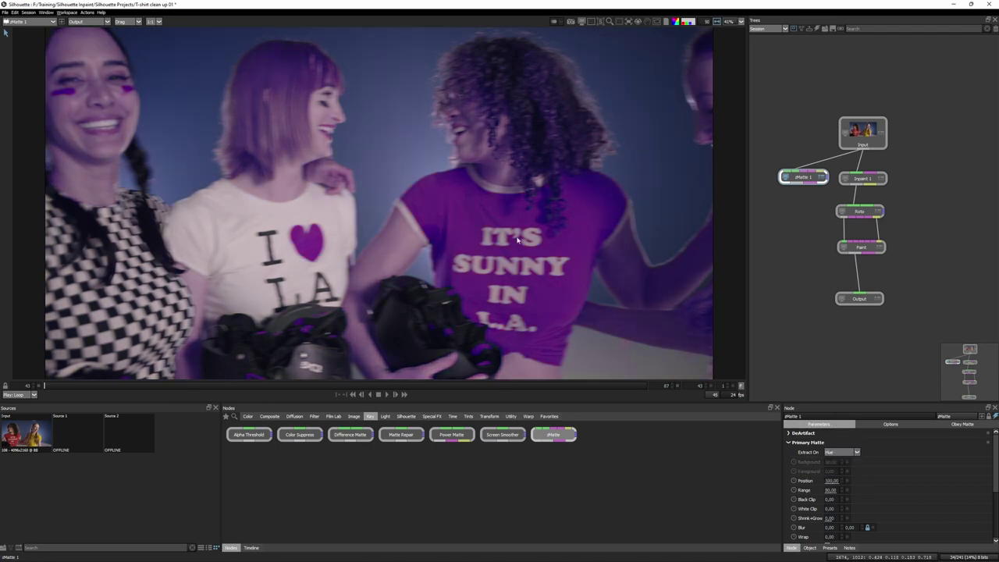
key(a)
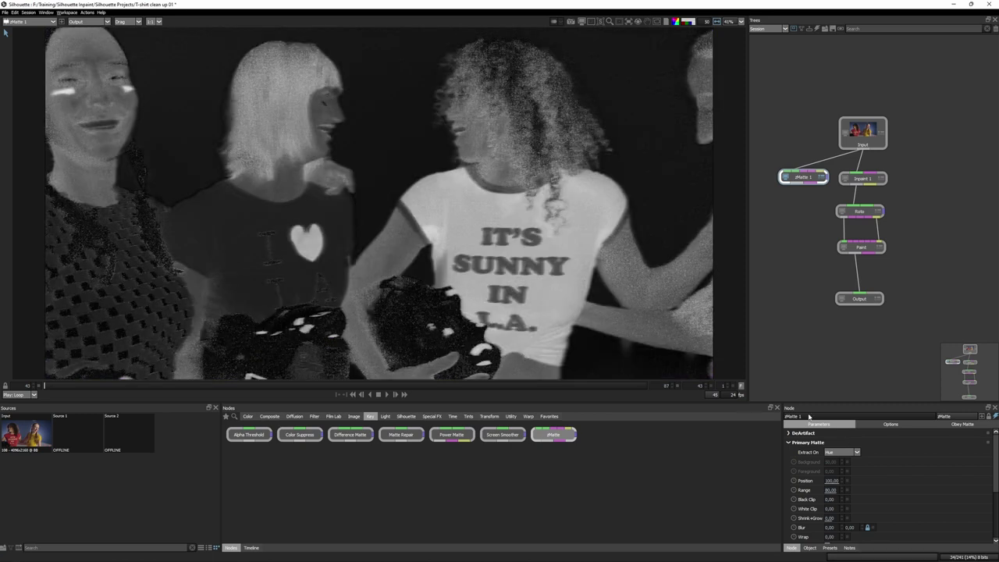
mouse_move(832, 490)
mouse_down()
mouse_move(815, 489)
mouse_move(832, 489)
mouse_move(831, 509)
mouse_up()
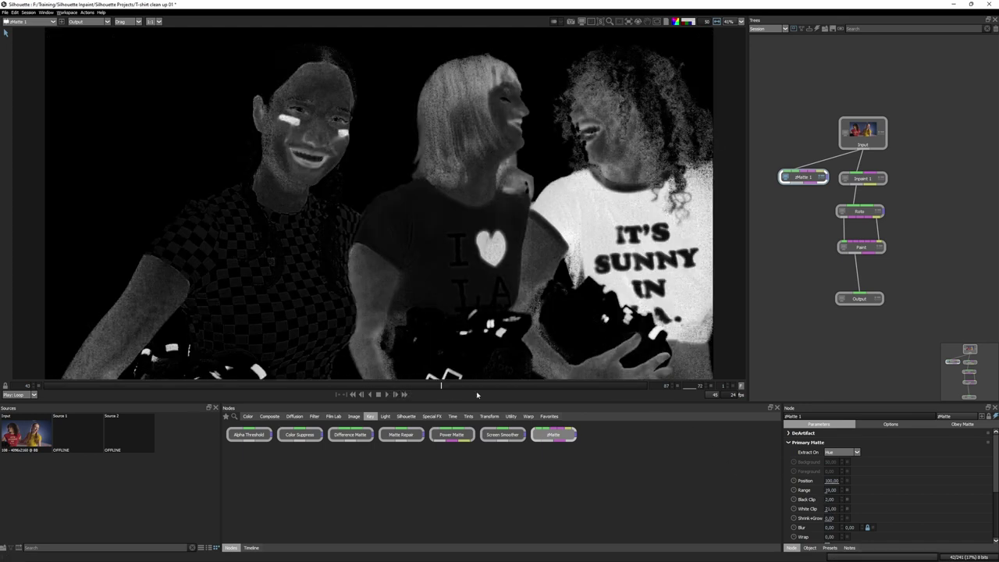
click(645, 388)
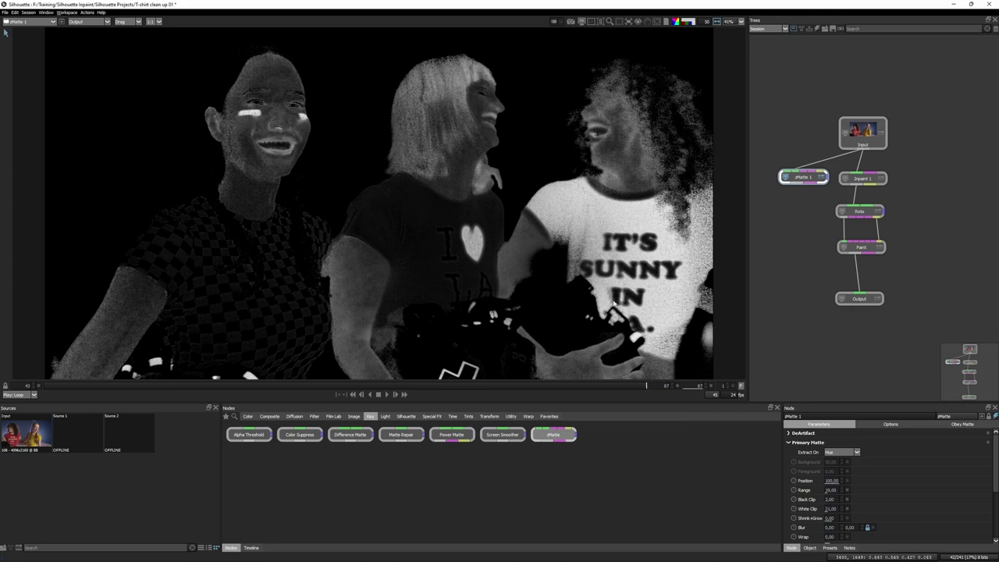
drag(616, 385, 112, 386)
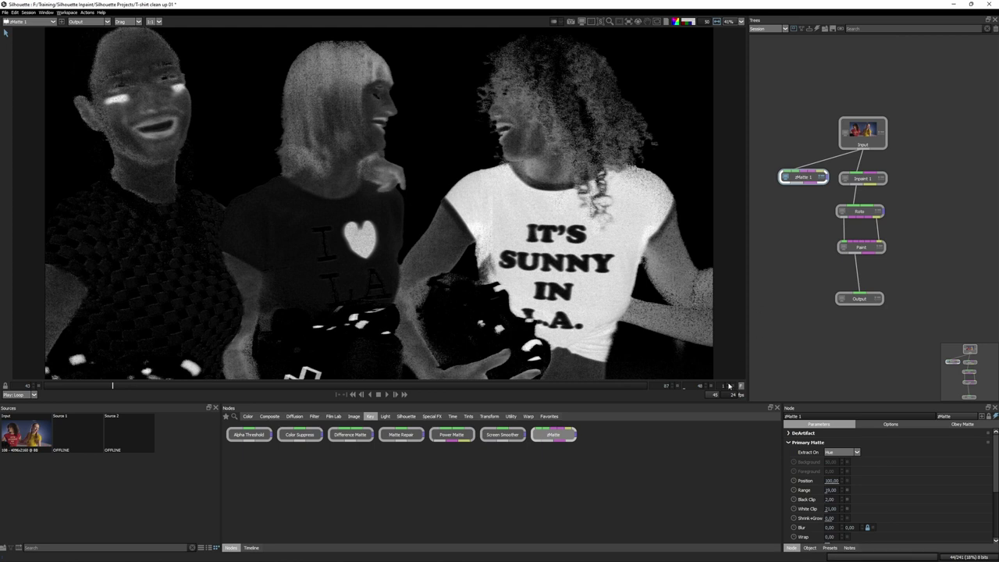
Step: Switch zMatte 1 to Luminance with Position 0, Range 22, Black Clip 6, White Clip 44
click(841, 453)
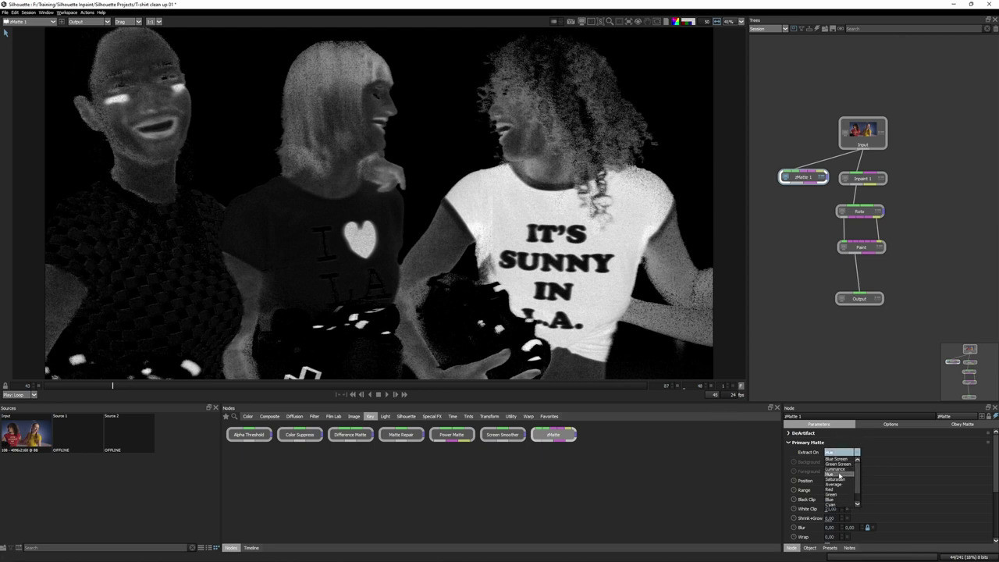
click(835, 468)
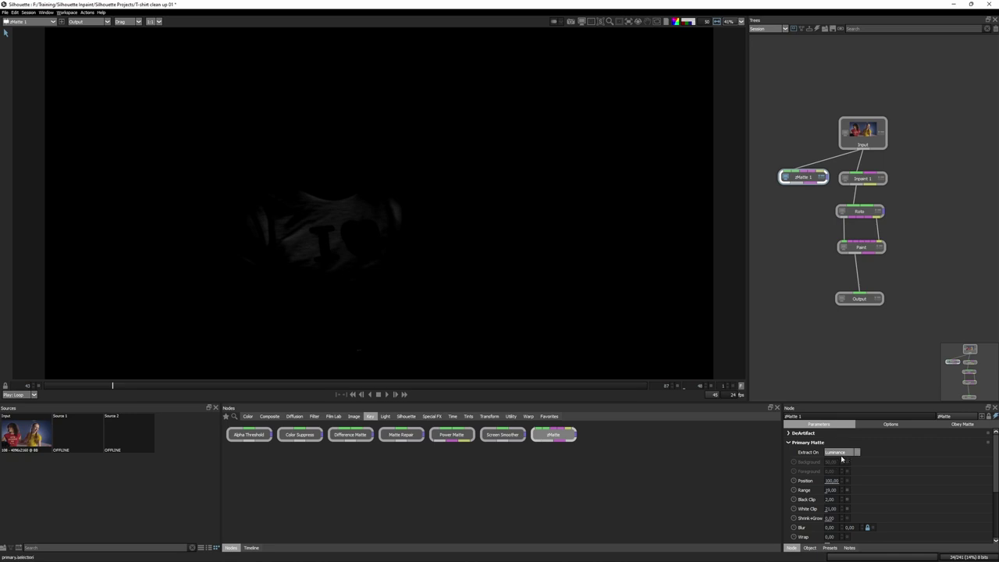
drag(831, 481, 624, 487)
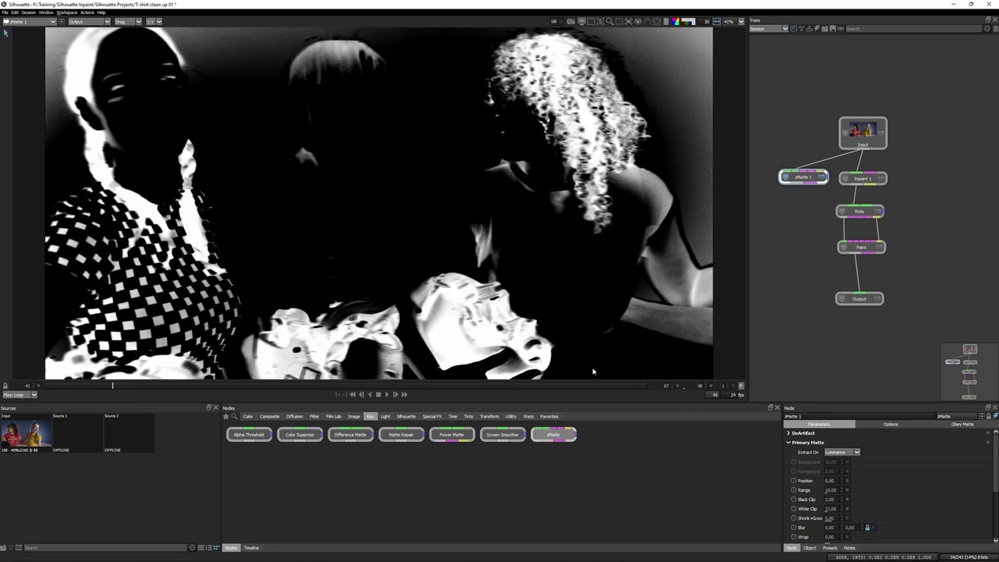
drag(830, 489, 834, 489)
drag(829, 499, 852, 509)
Step: Check the luminance matte across frames in the foreground, output and alpha views
click(481, 385)
drag(490, 398, 47, 399)
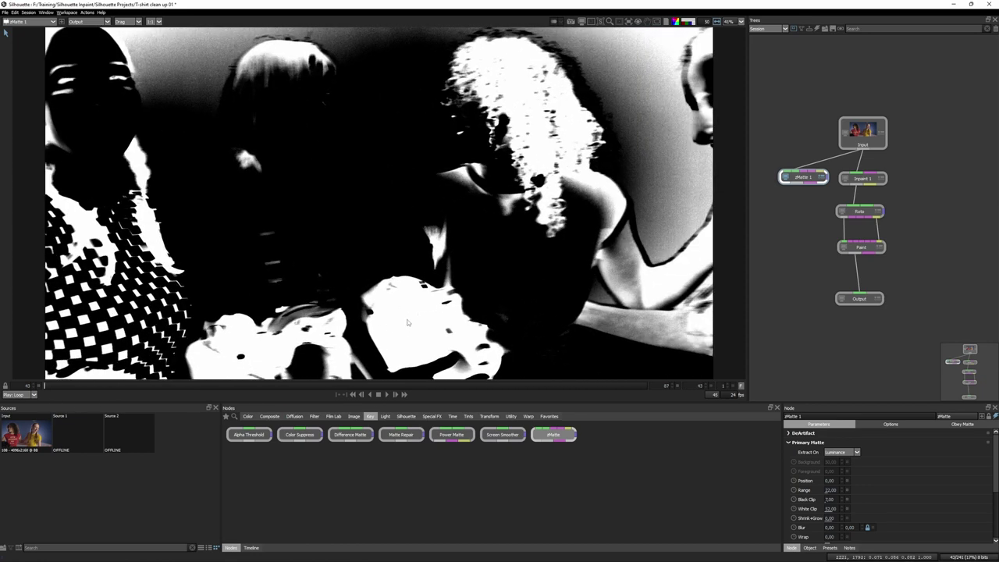
drag(572, 390, 469, 382)
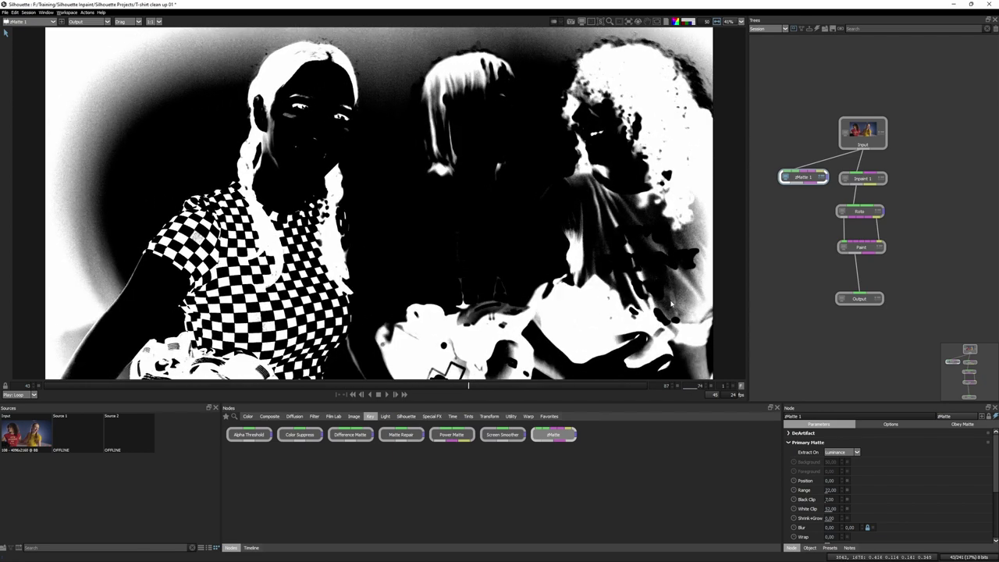
key(f)
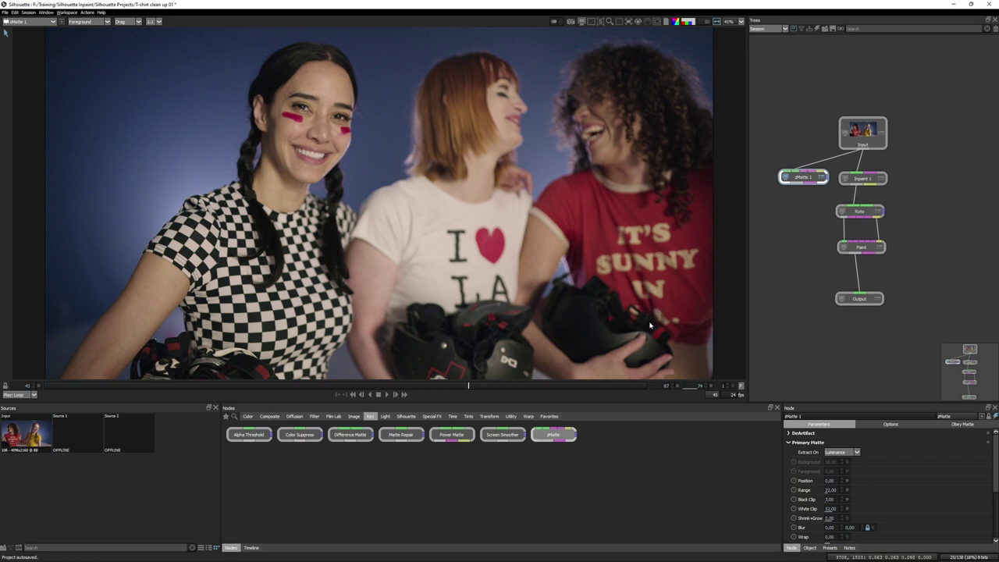
key(o)
key(a)
key(a)
key(a)
key(a)
key(a)
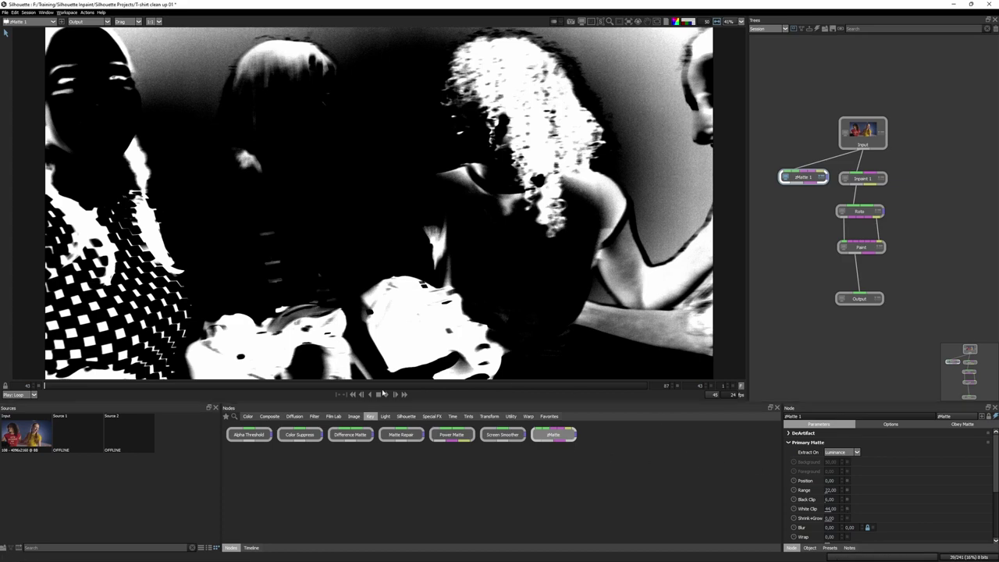
Step: At frame 66, retune White Clip and add a blur of 2, checking neighbouring frames
drag(102, 385, 209, 386)
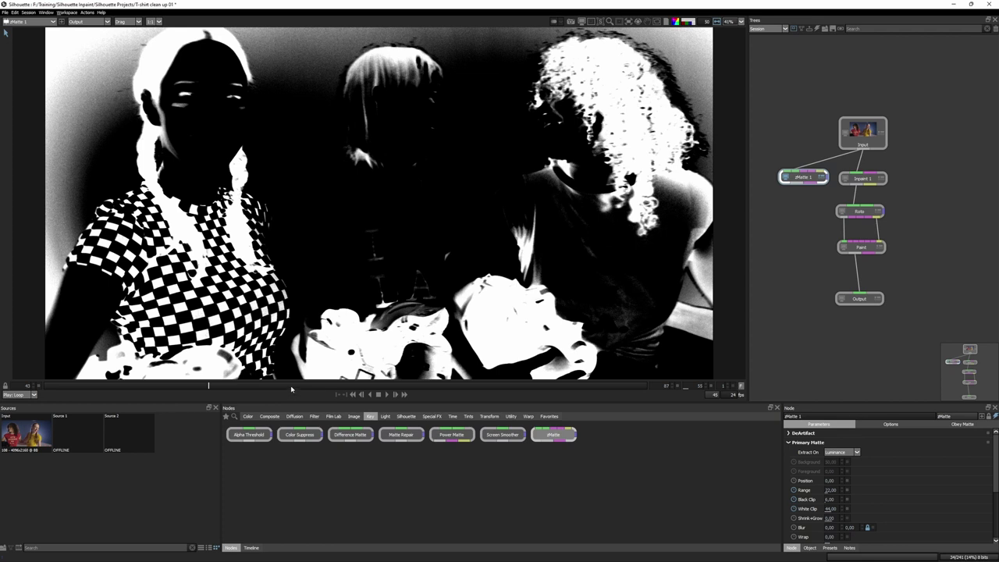
drag(289, 385, 360, 388)
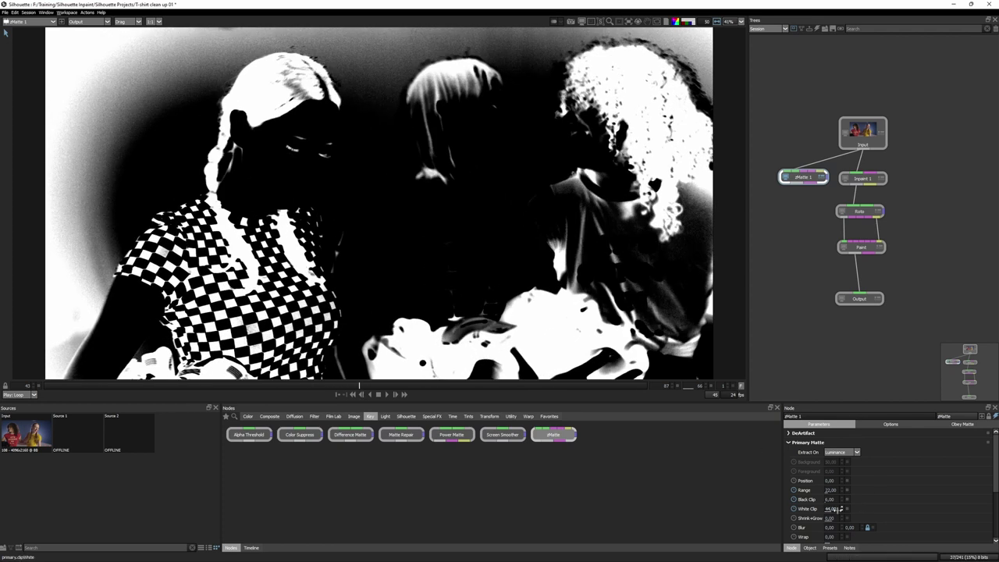
mouse_move(830, 508)
mouse_down()
mouse_move(819, 491)
mouse_move(830, 508)
mouse_up()
key(ctrl+z)
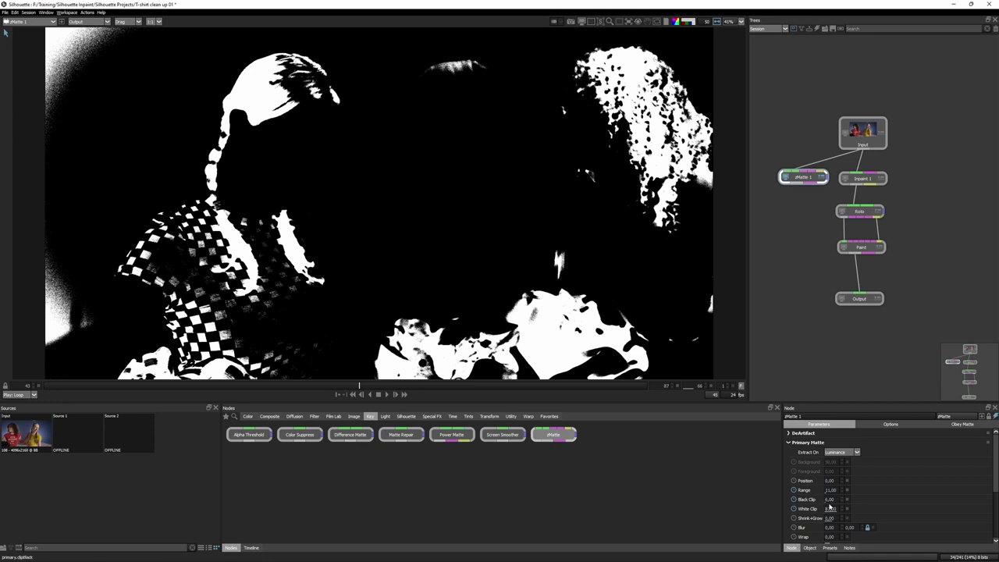
drag(831, 528, 834, 527)
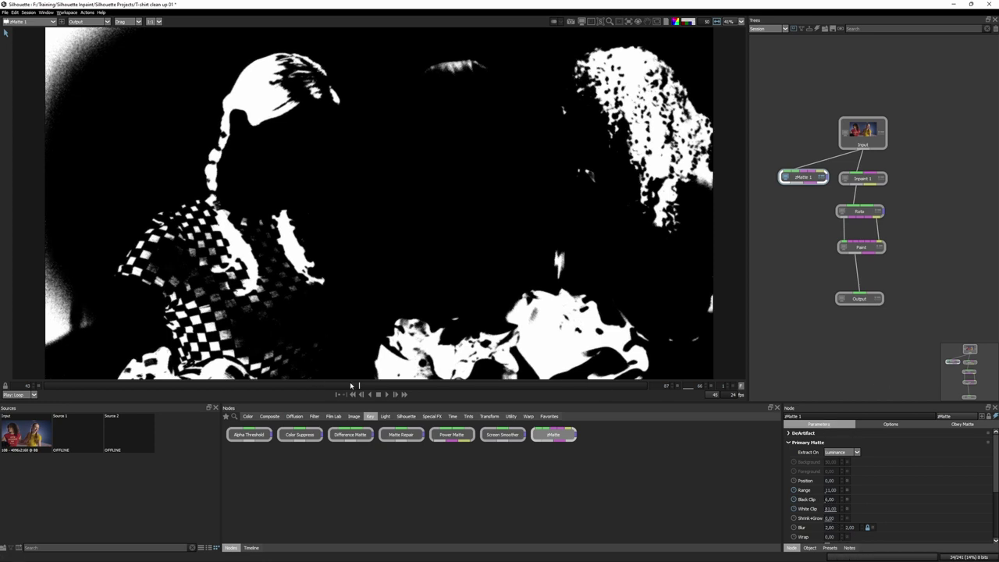
click(317, 385)
drag(309, 392, 646, 394)
Step: With the matte overlaid on colour, set Range to about 14 and Black Clip about 1.69
key(shift+a)
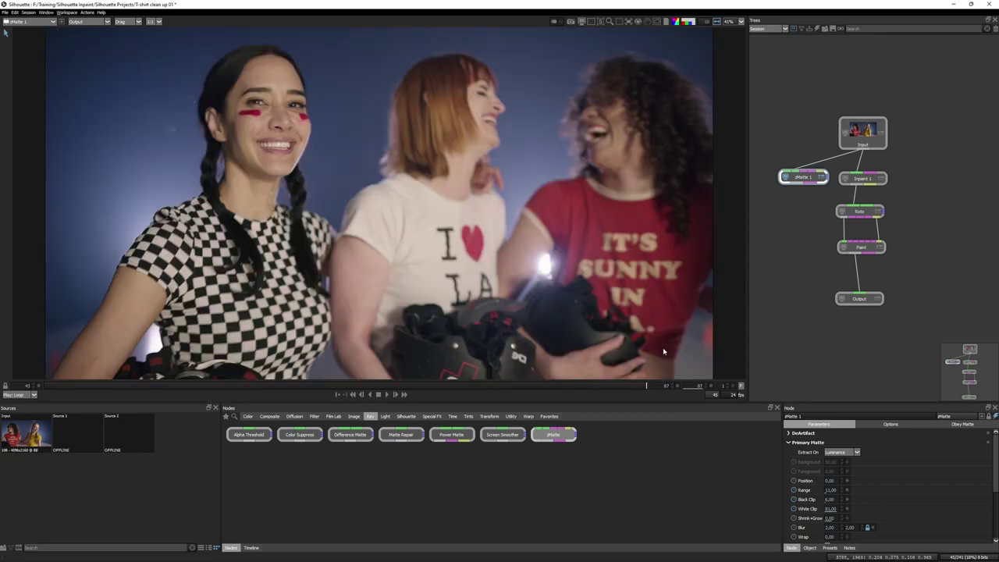
key(shift+o)
scroll(671, 323, up, 3)
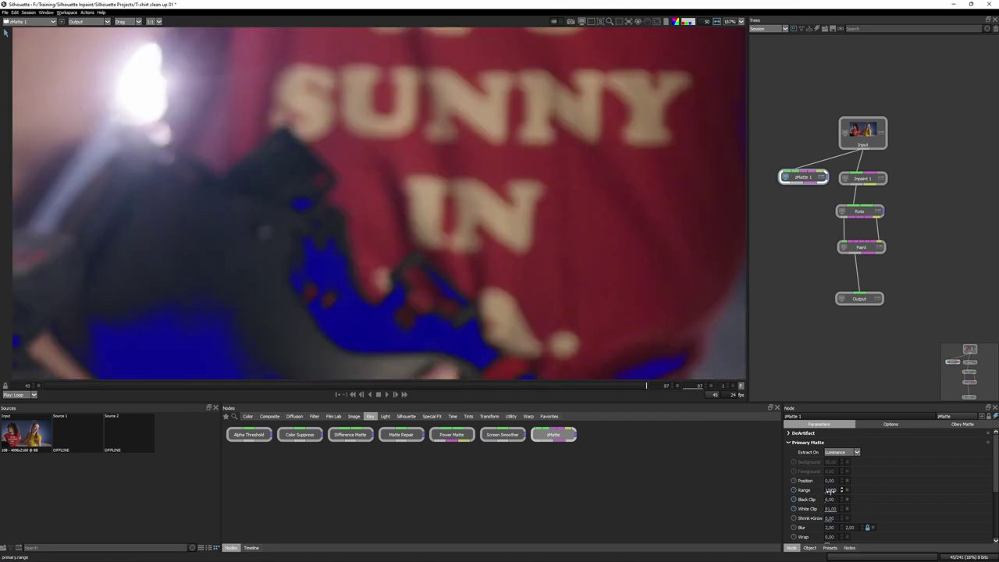
drag(829, 490, 828, 488)
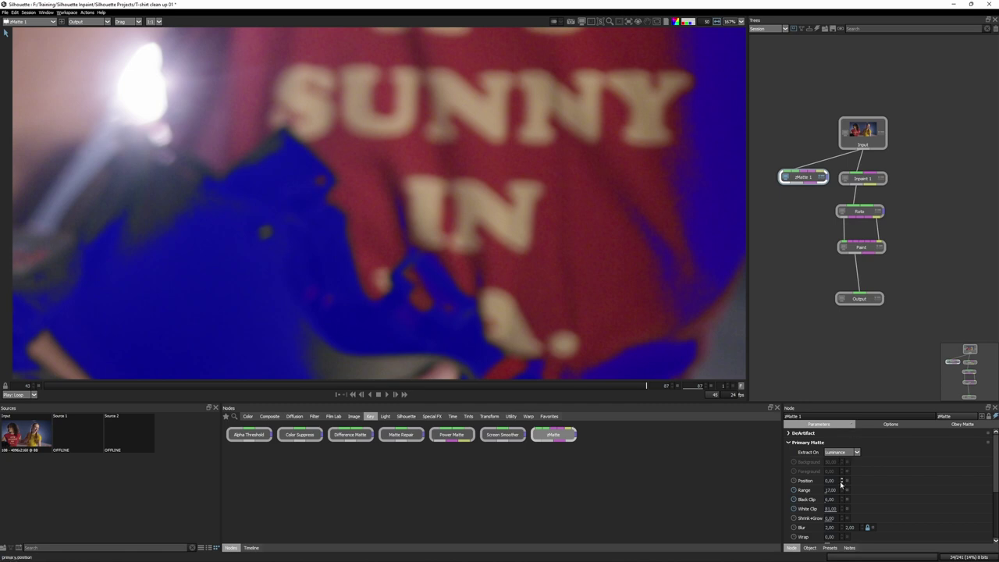
mouse_move(828, 499)
mouse_down()
mouse_move(839, 498)
mouse_move(819, 498)
mouse_up()
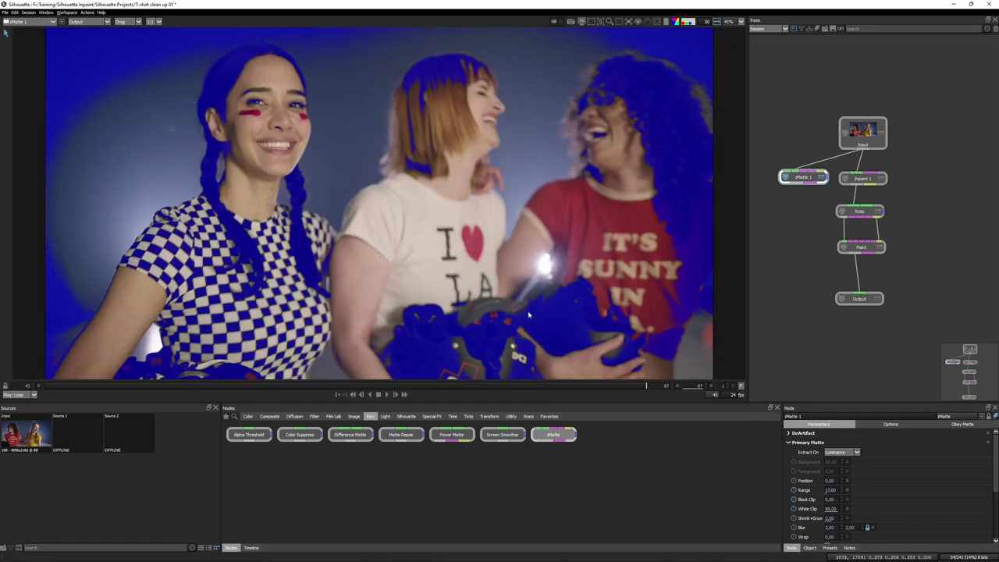
Step: Play through the shot in the black-and-white alpha view to review the matte
key(a)
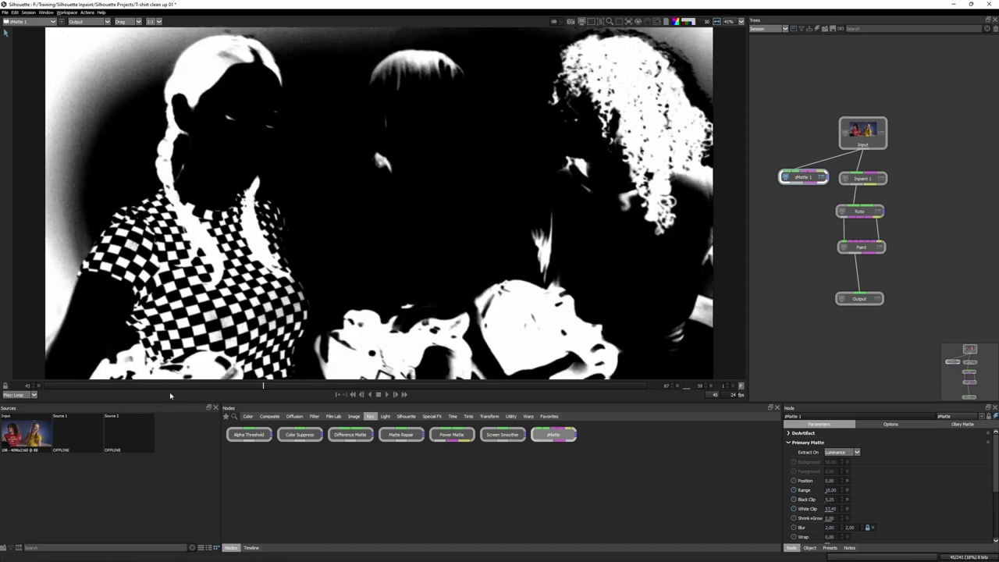
key(space)
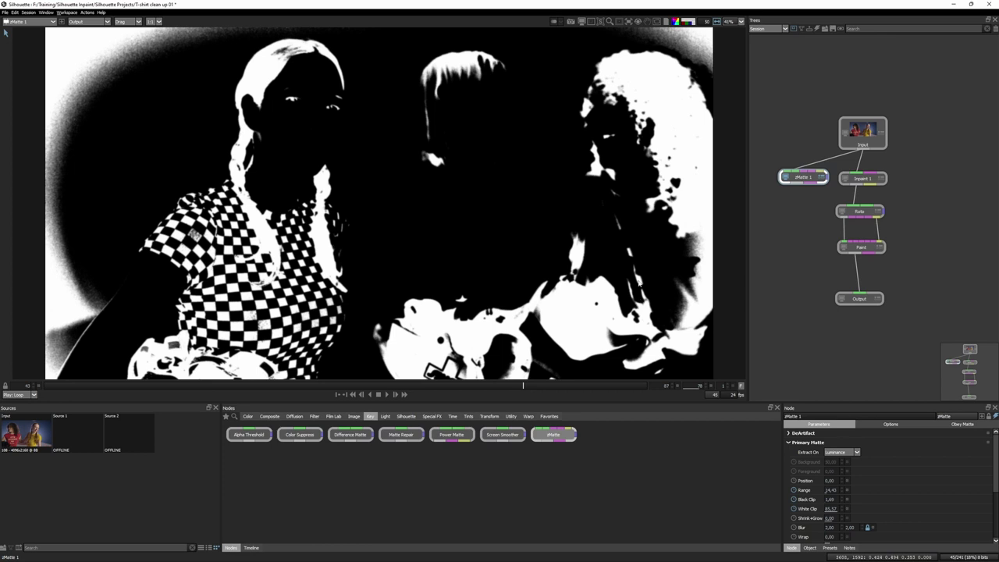
key(space)
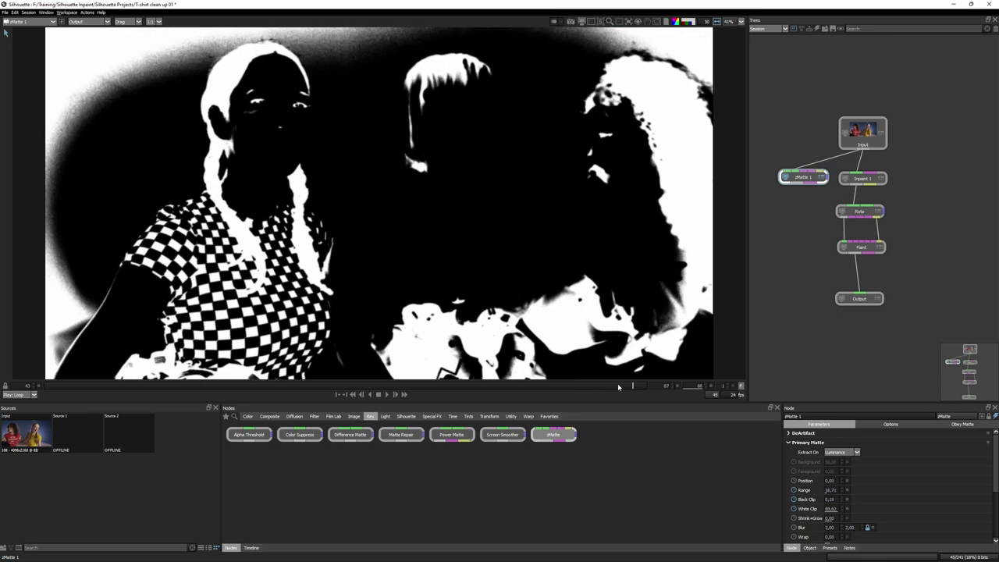
key(space)
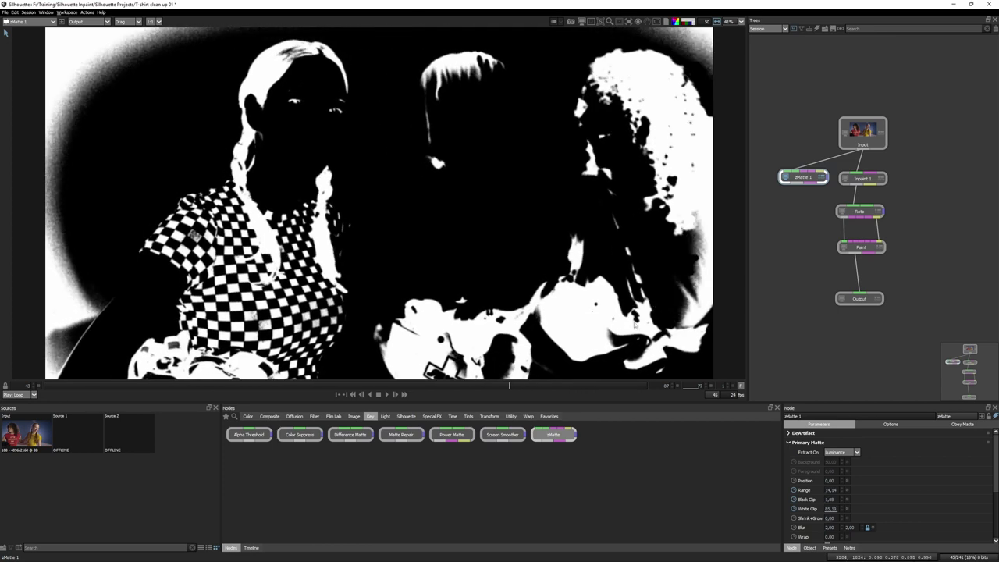
Step: Insert a Dot on the Input link and wire it to Inpaint 1, moving the matte node down
drag(802, 179, 795, 210)
drag(864, 132, 851, 88)
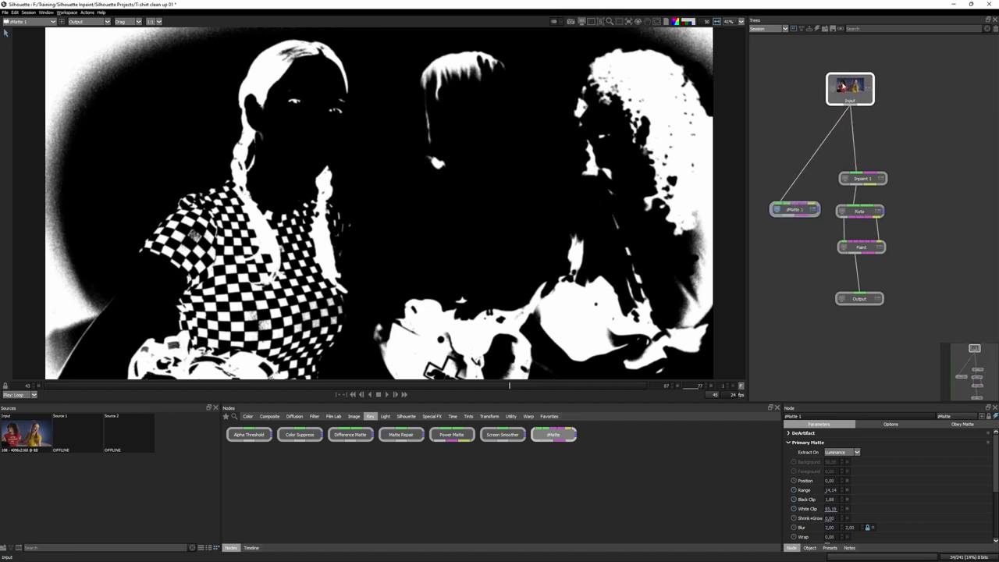
click(838, 125)
drag(836, 125, 844, 123)
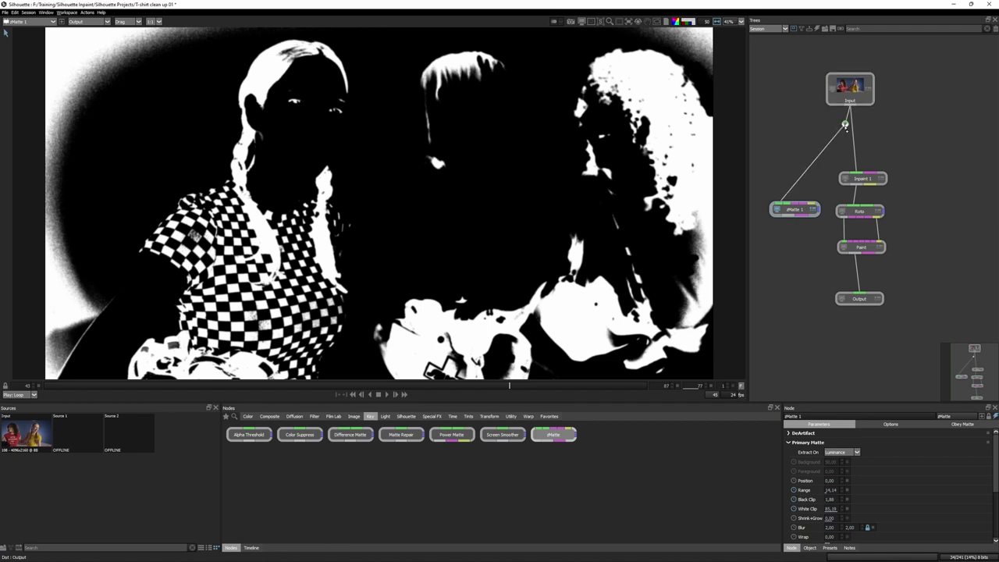
drag(838, 153, 856, 173)
drag(845, 123, 778, 118)
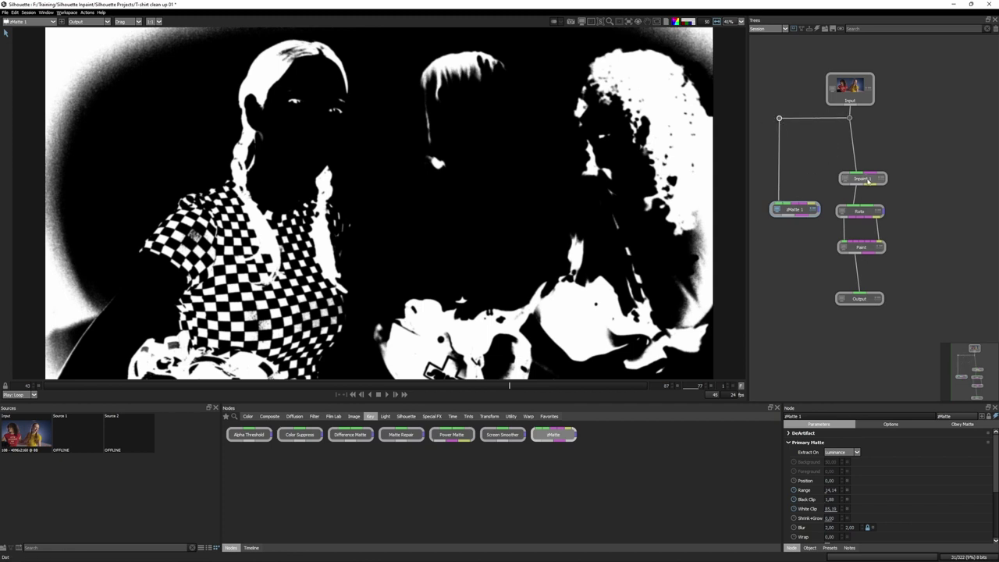
Step: Tidy Inpaint 1, the matte node and the link corner, then view the matte overlay at a later frame
drag(867, 181, 863, 180)
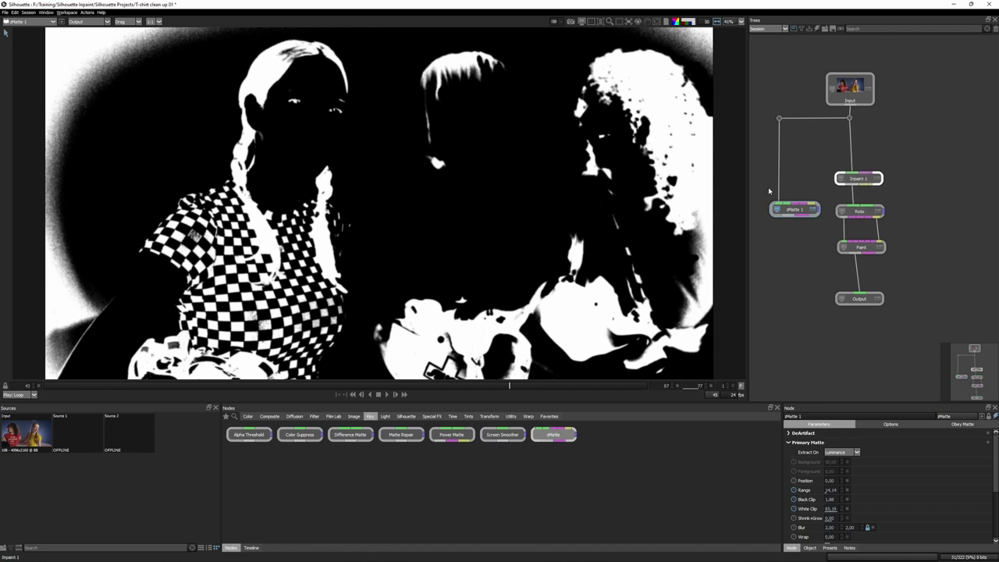
drag(795, 205, 789, 233)
drag(779, 118, 768, 117)
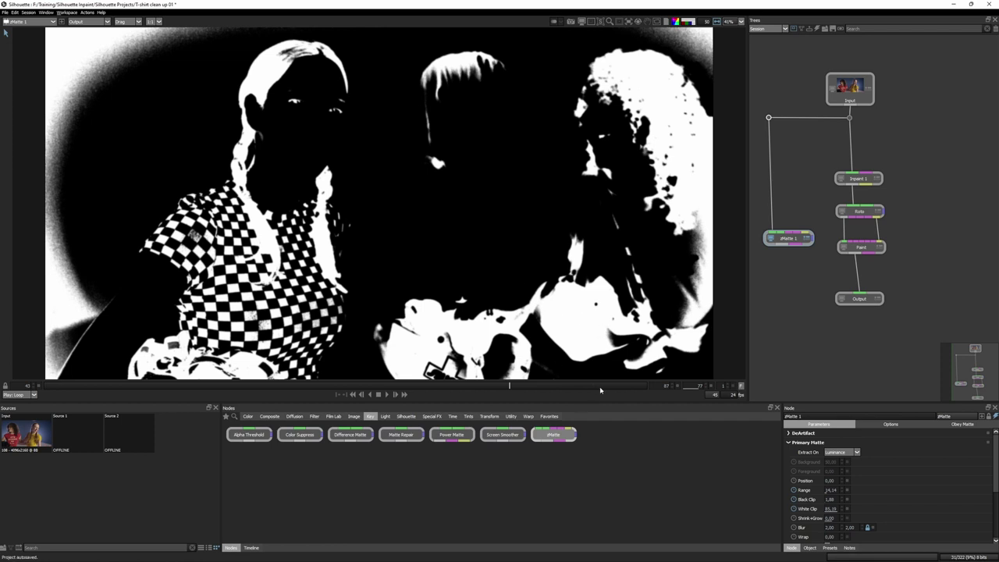
click(646, 385)
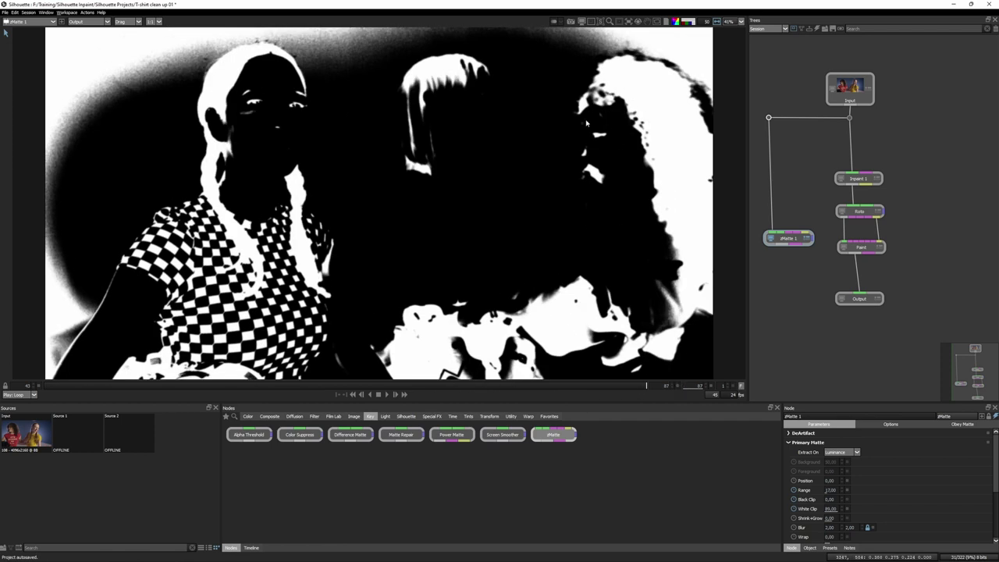
key(a)
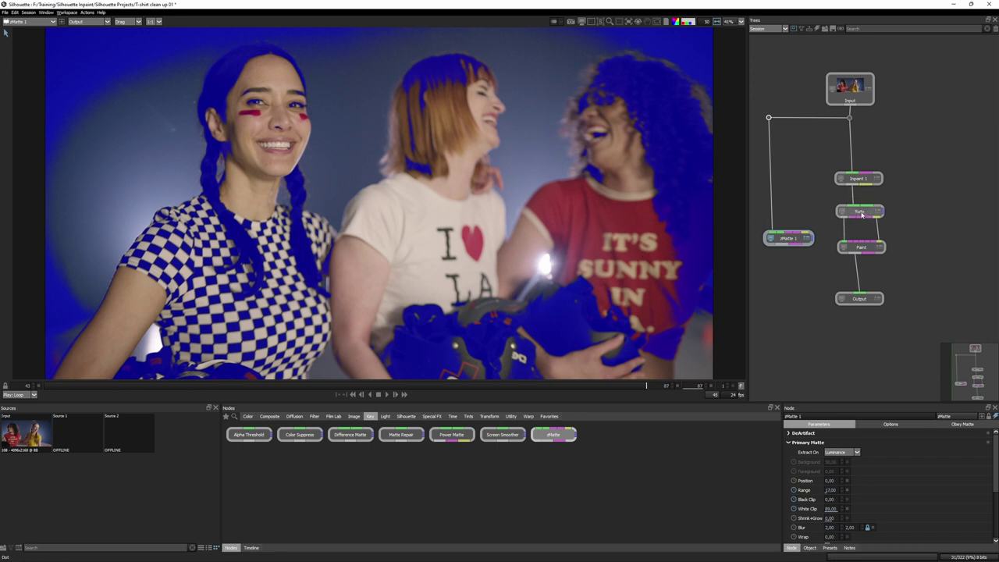
Step: Pull Roto out of the chain, feed it from the Input branch, and shift Inpaint 1, Paint and Output right
mouse_move(862, 213)
mouse_down()
mouse_move(843, 216)
mouse_move(867, 210)
mouse_move(828, 151)
mouse_move(805, 159)
mouse_move(799, 182)
mouse_up()
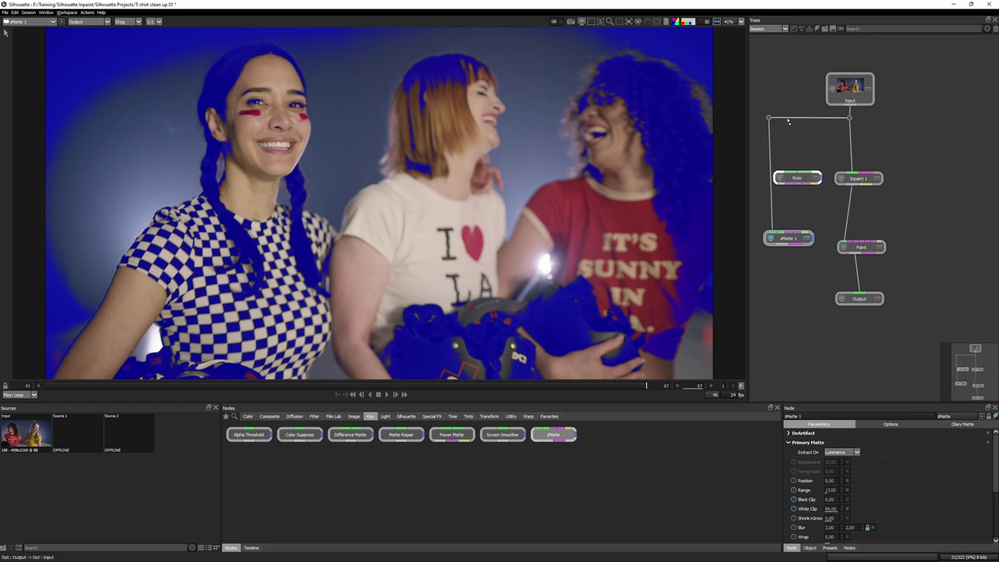
drag(794, 120, 797, 174)
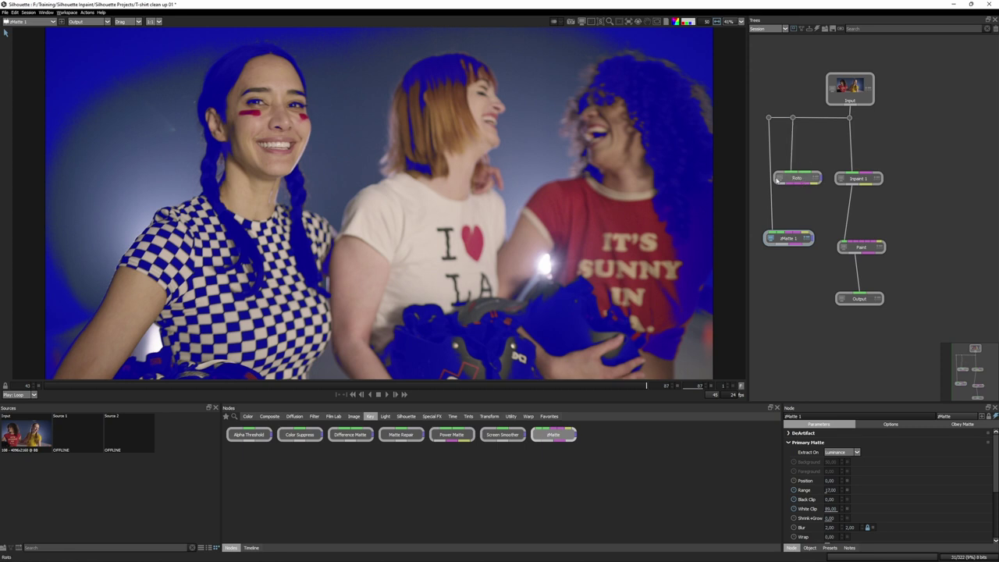
drag(753, 109, 767, 248)
drag(794, 181, 810, 177)
drag(933, 159, 829, 310)
drag(858, 178, 944, 174)
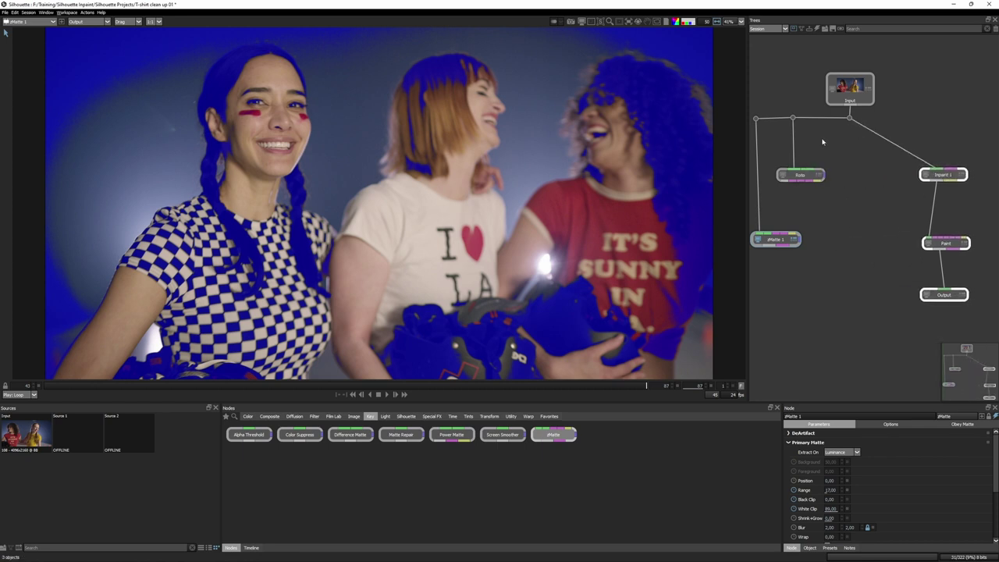
Step: Rename the Roto node to 'Garbage Mask'
click(801, 175)
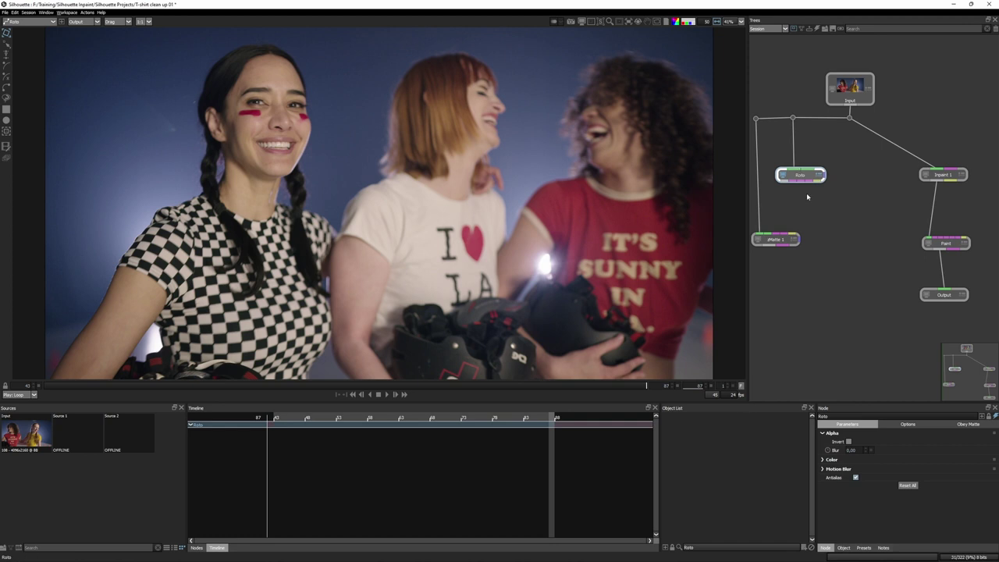
text(Gal)
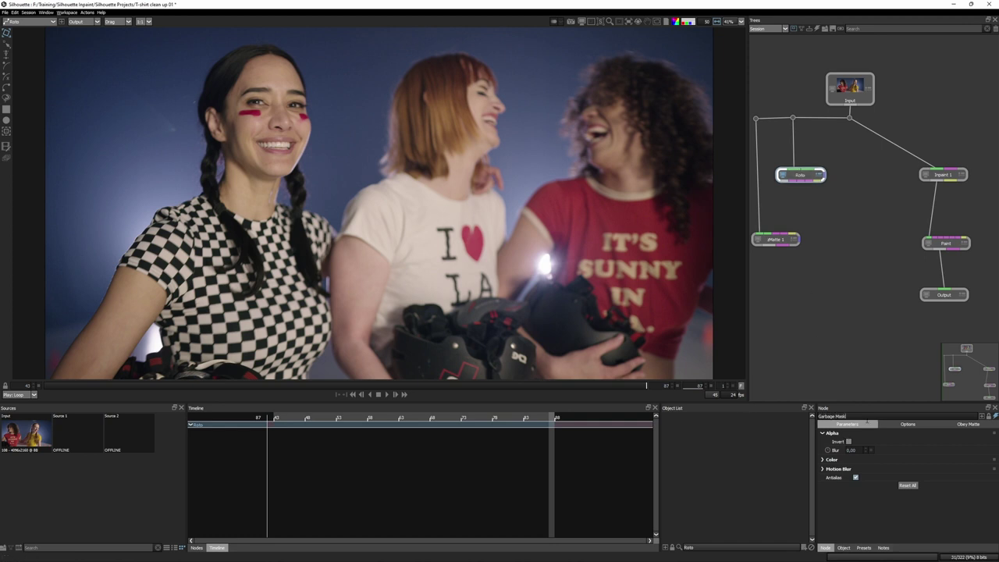
key(Return)
click(756, 238)
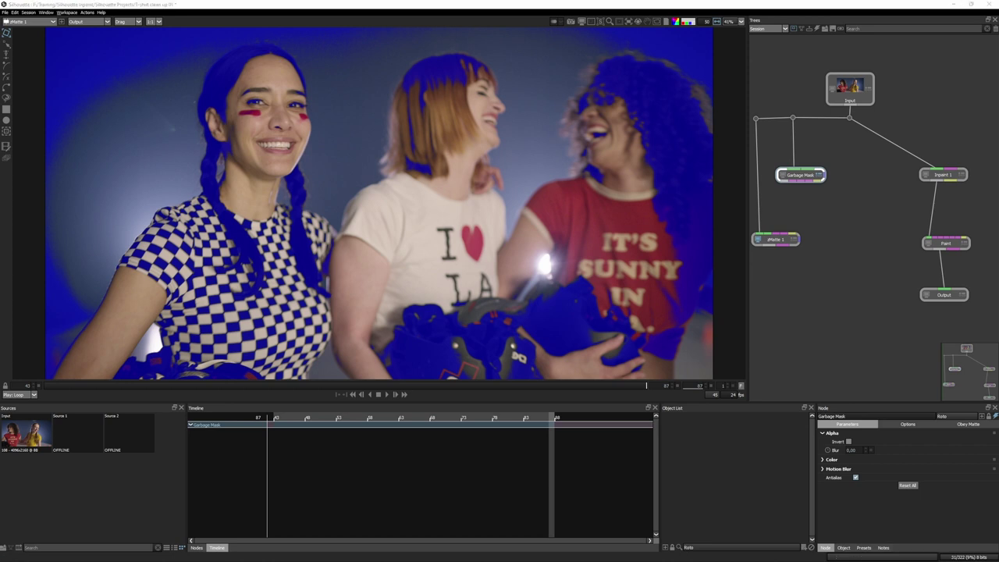
Step: Copy Inpaint 1's Shirt track into Garbage Mask and select its ten circle shapes
click(961, 176)
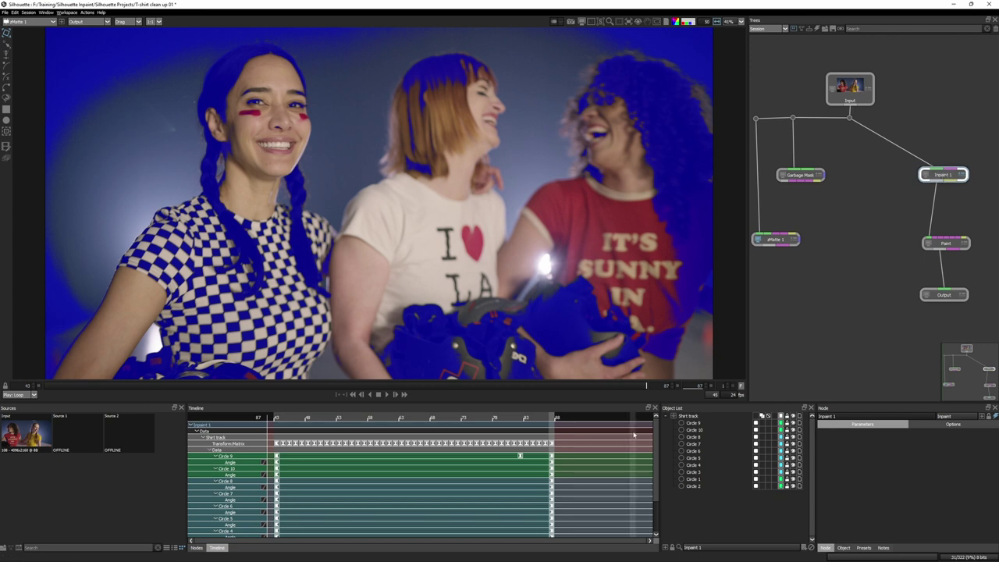
click(689, 416)
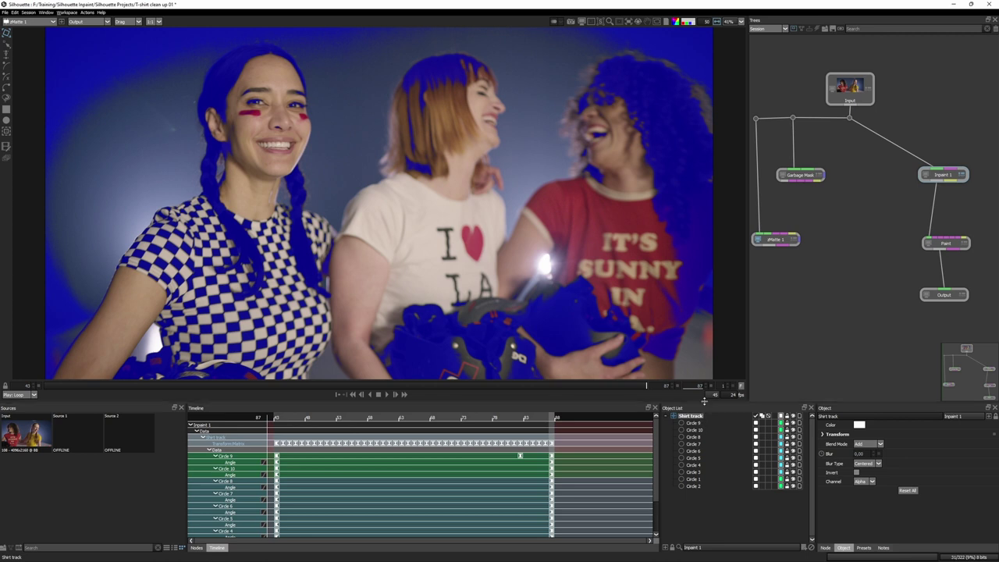
click(14, 13)
click(33, 49)
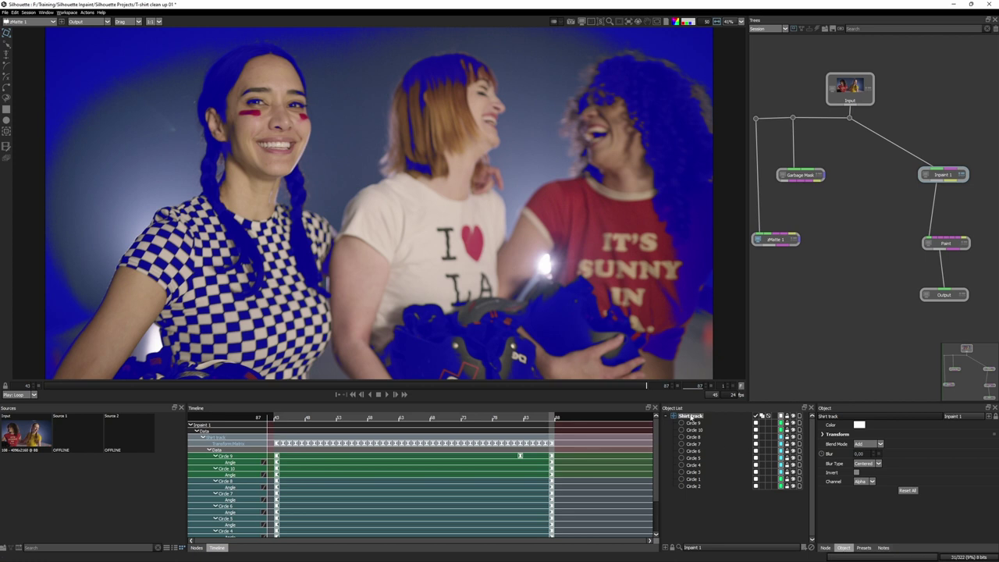
click(800, 175)
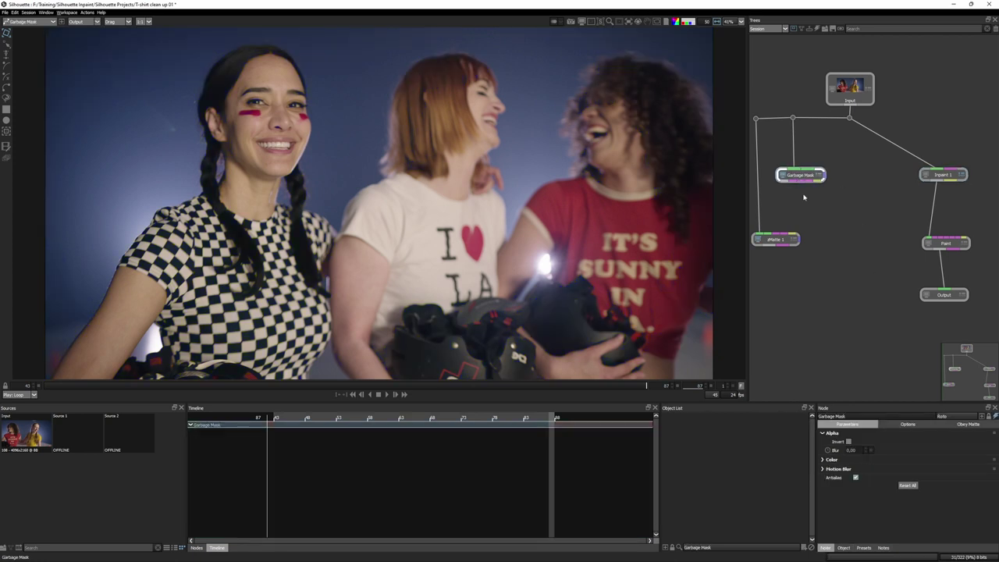
key(ctrl+v)
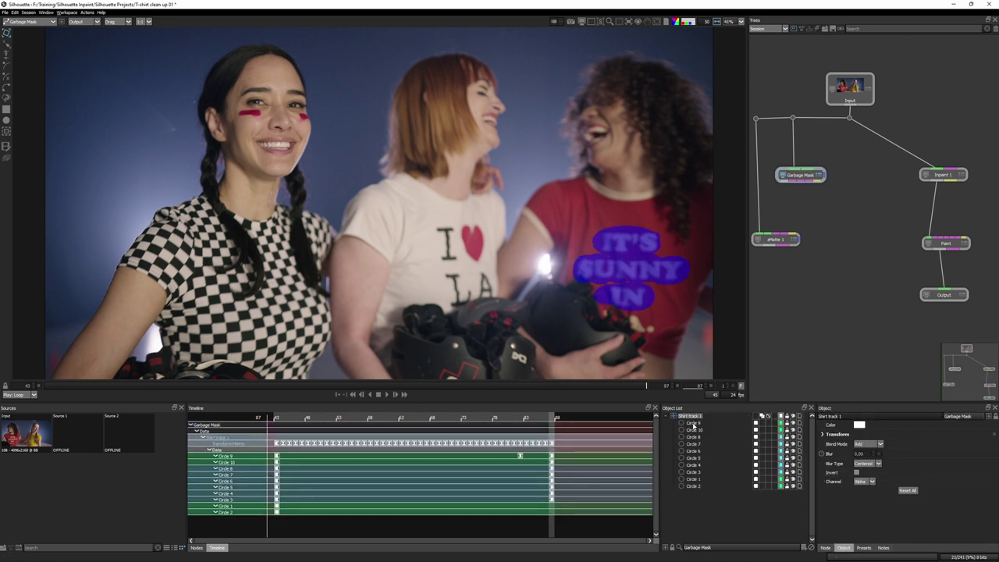
click(693, 423)
shift+click(692, 485)
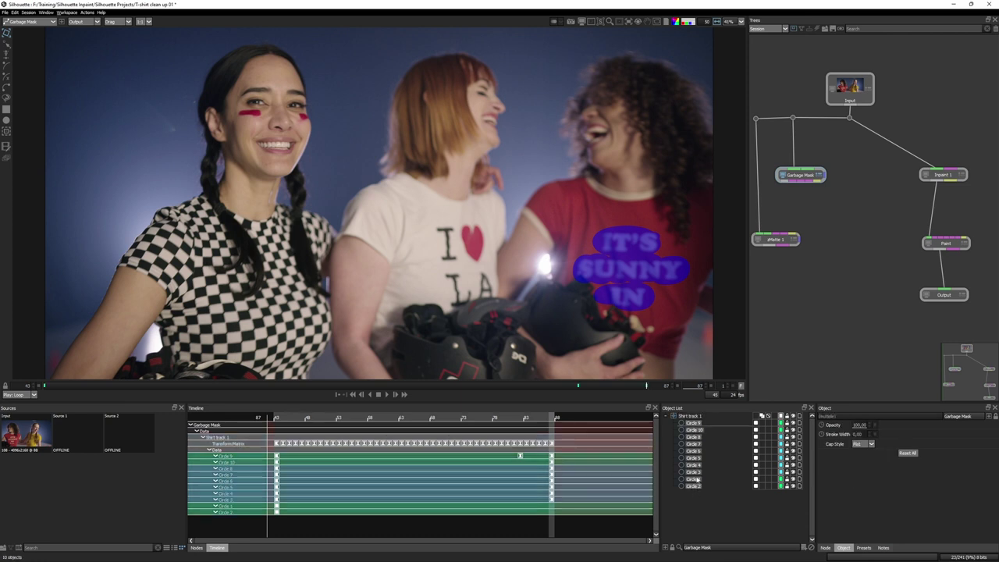
key(Delete)
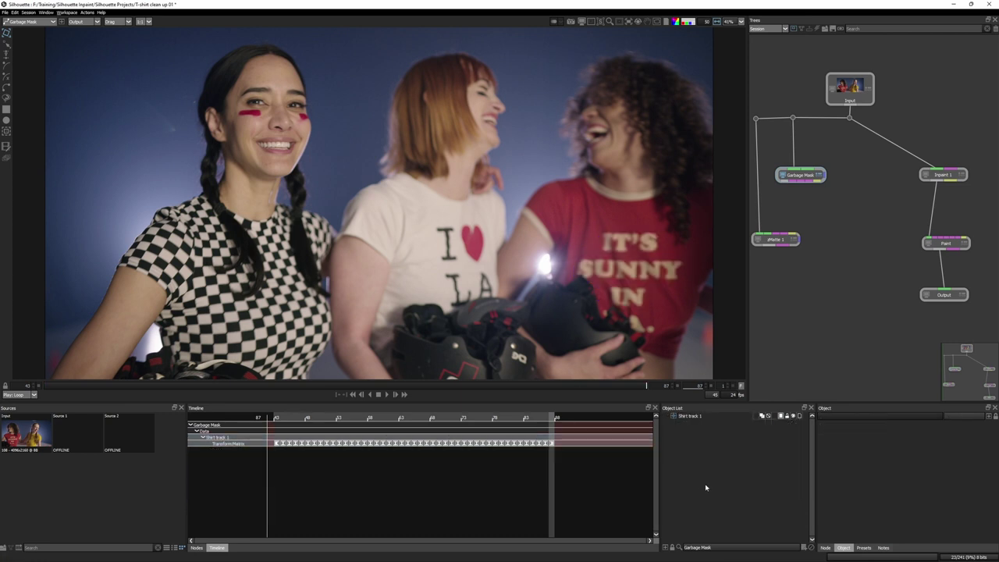
click(691, 417)
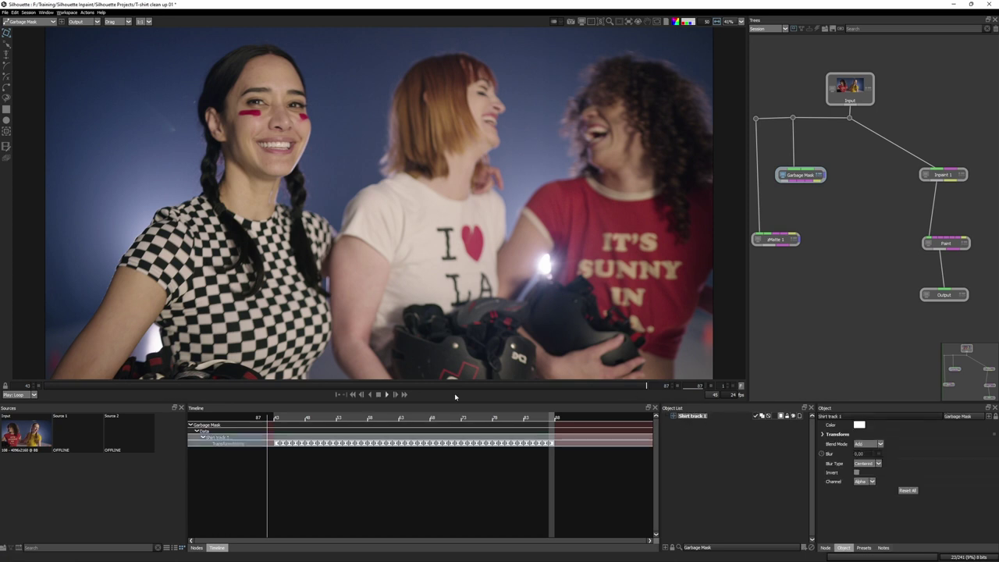
click(823, 435)
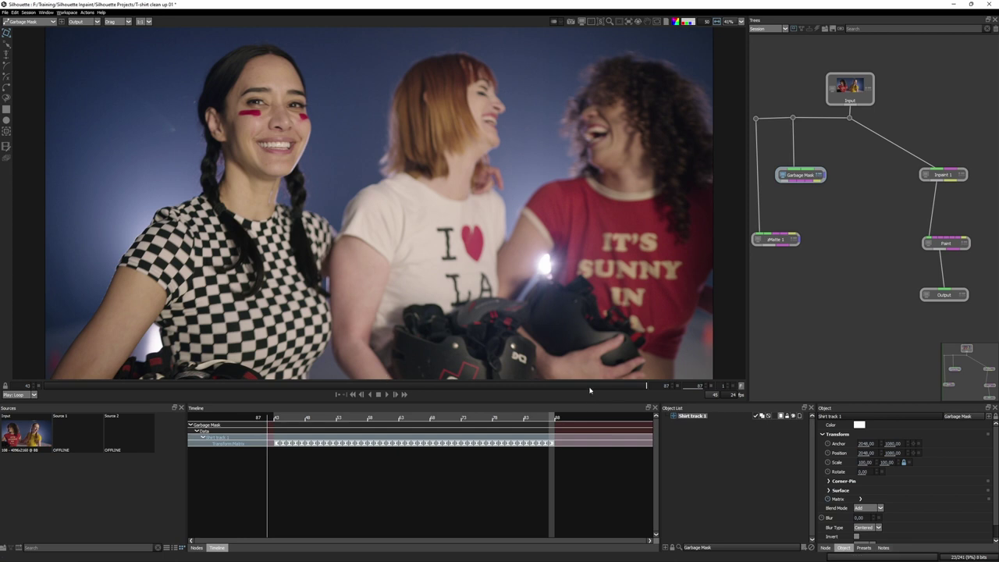
click(386, 396)
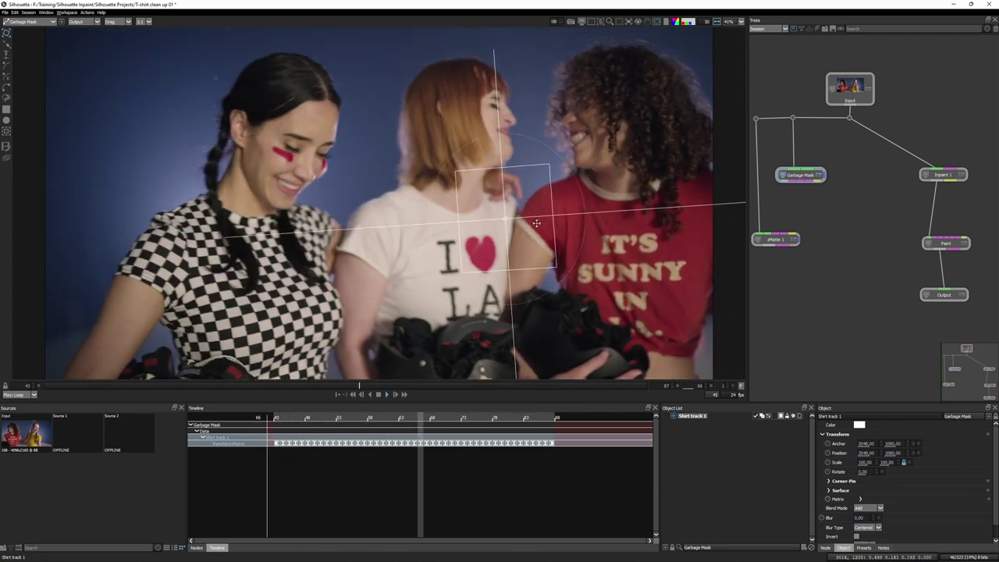
Step: Draw an X-Spline garbage shape around the curly-haired woman on the right
click(758, 241)
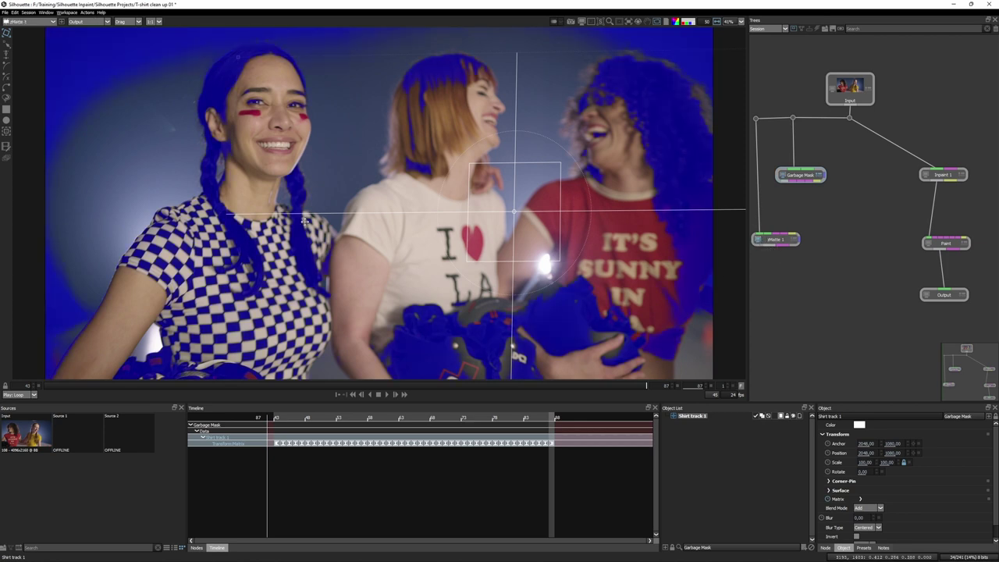
click(6, 79)
click(637, 291)
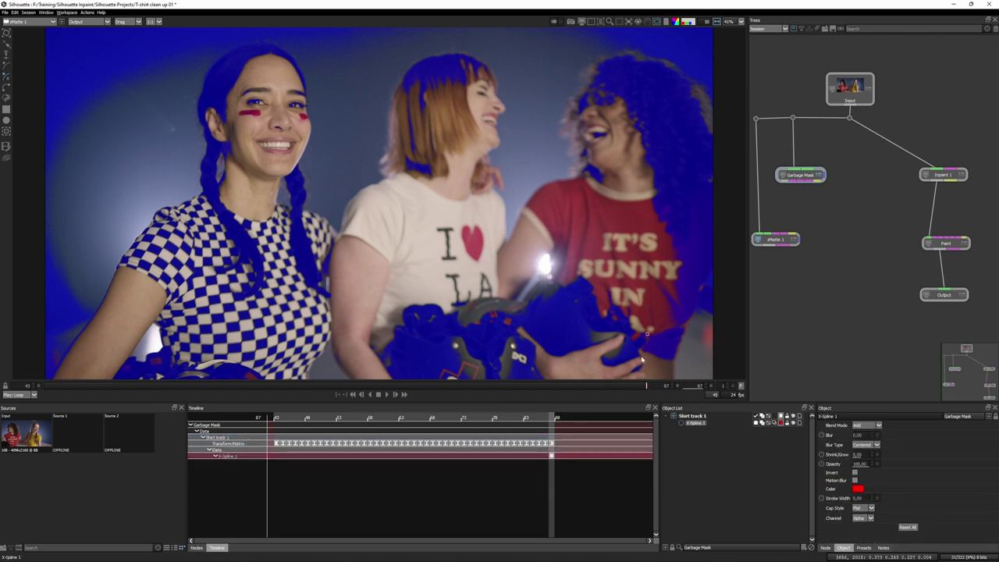
click(696, 368)
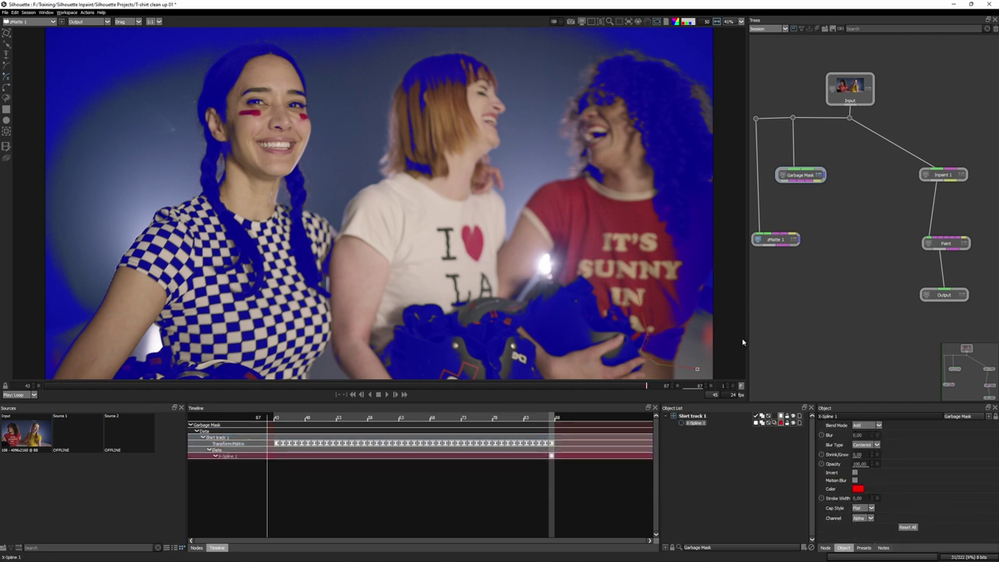
click(730, 31)
click(548, 38)
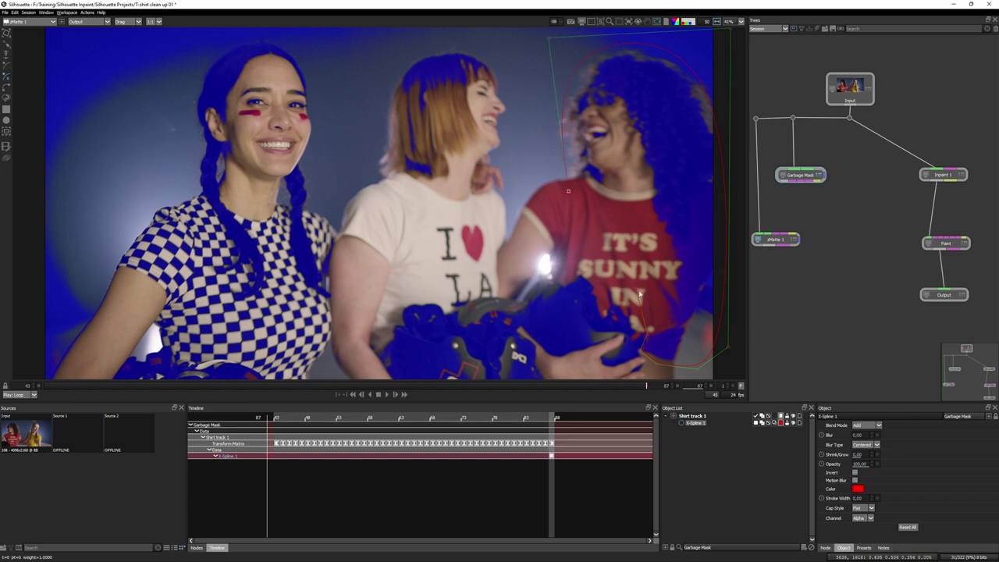
click(568, 190)
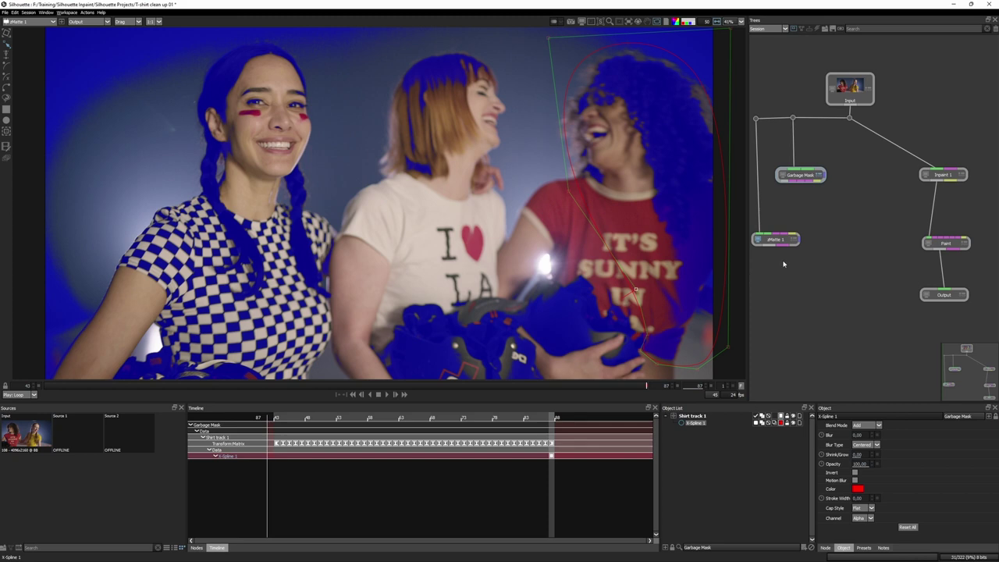
Step: Keyframe the outline at frame 82 and an earlier frame so it follows her through the shot
drag(631, 385, 577, 386)
scroll(546, 387, up, 5)
drag(457, 211, 461, 240)
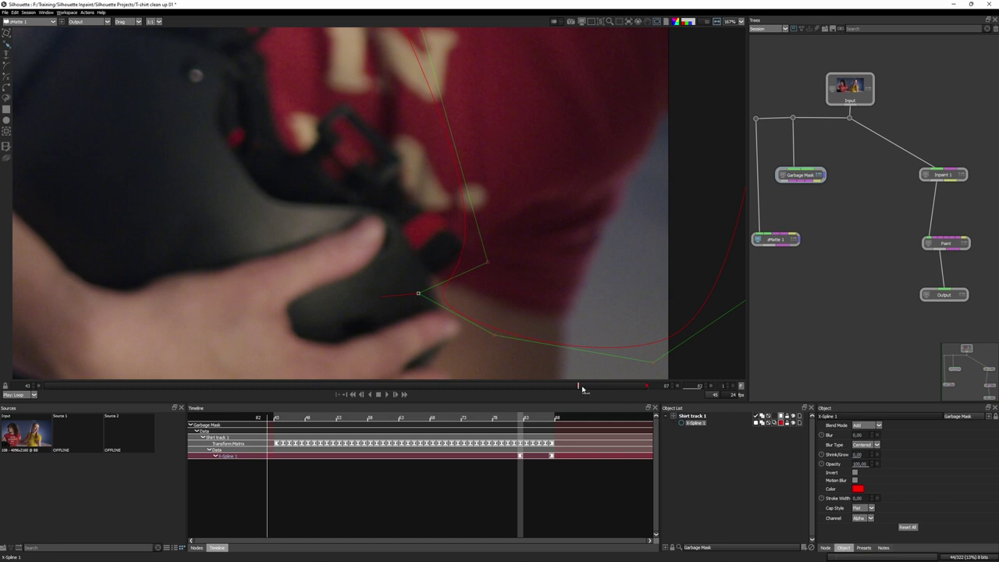
drag(581, 384, 236, 393)
drag(249, 230, 216, 245)
drag(235, 385, 132, 385)
scroll(687, 296, down, 5)
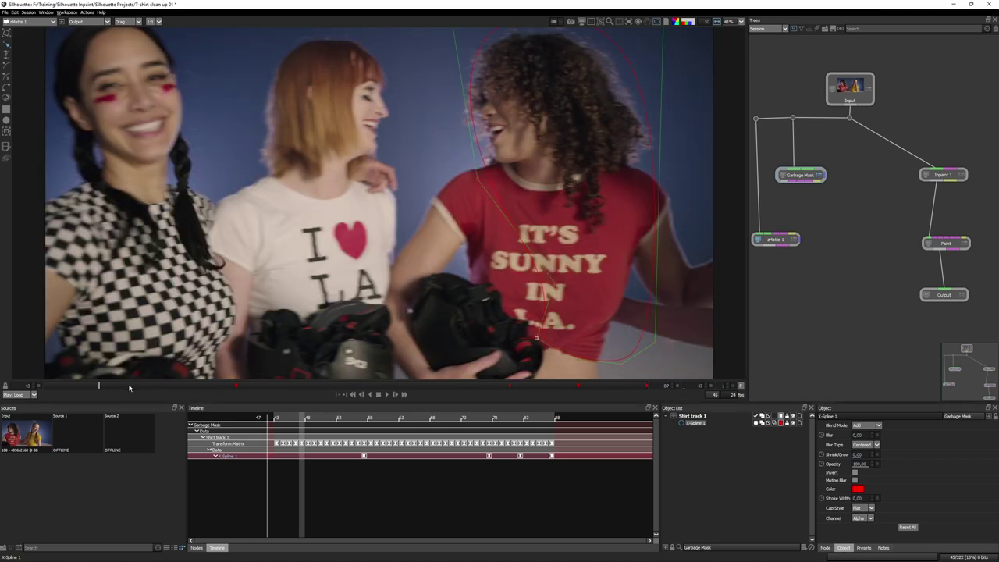
drag(115, 386, 722, 386)
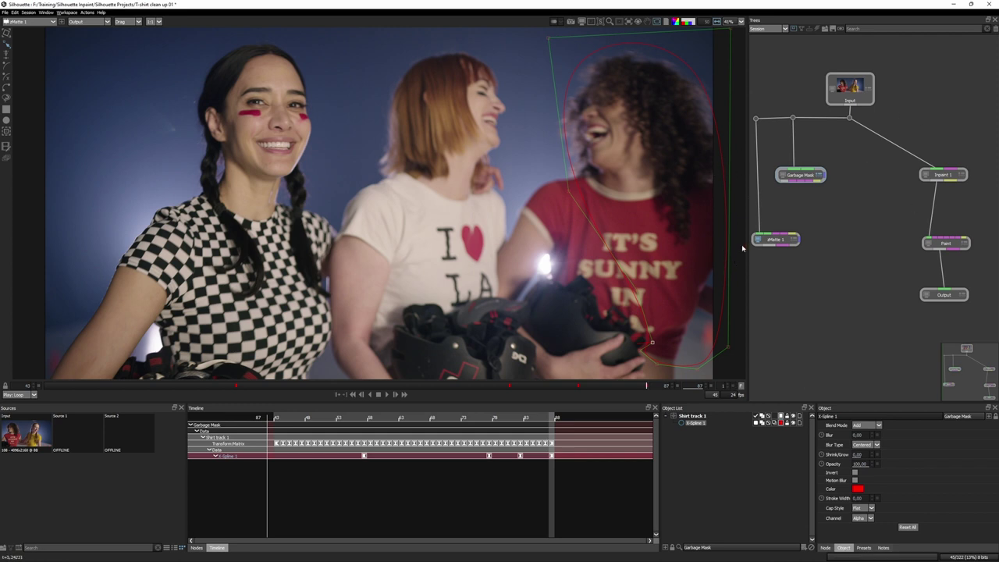
Step: Compare the zMatte result in alpha, colour and overlay views
click(775, 239)
key(a)
key(c)
key(o)
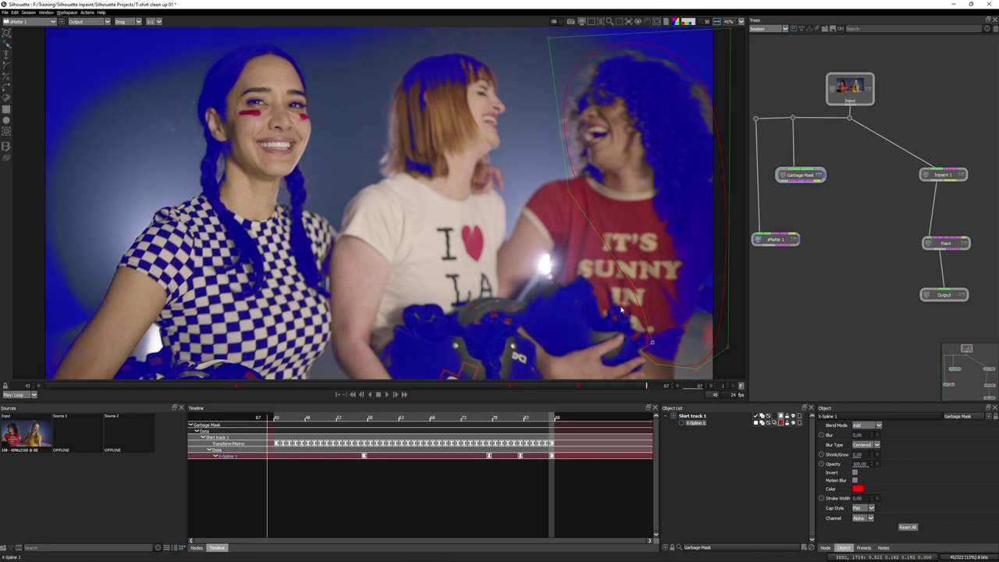
scroll(620, 305, up, 10)
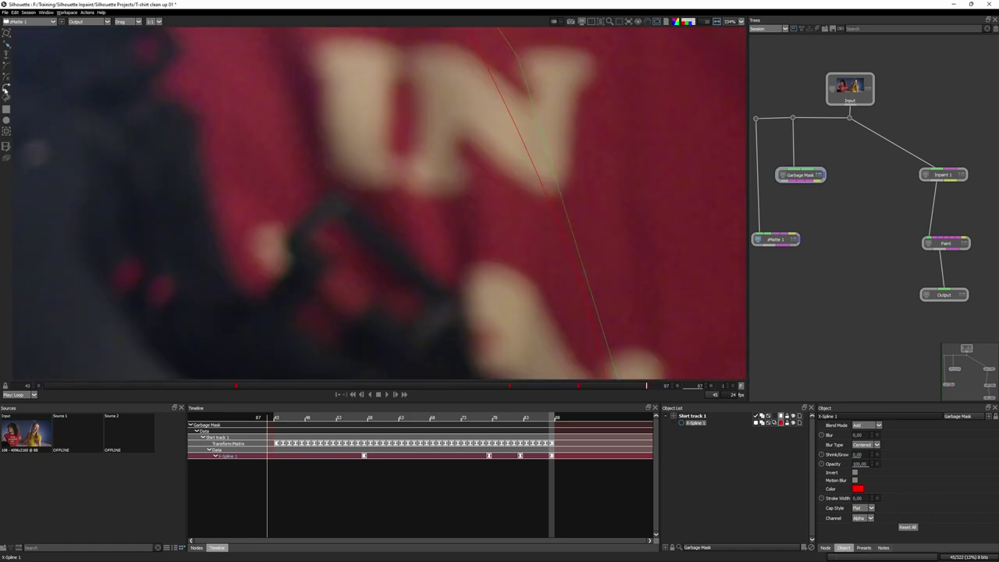
Step: Draw X-Spline 2 around the shirt's IN lettering and refine one point
click(6, 86)
click(335, 186)
click(463, 290)
click(593, 116)
click(225, 35)
click(278, 223)
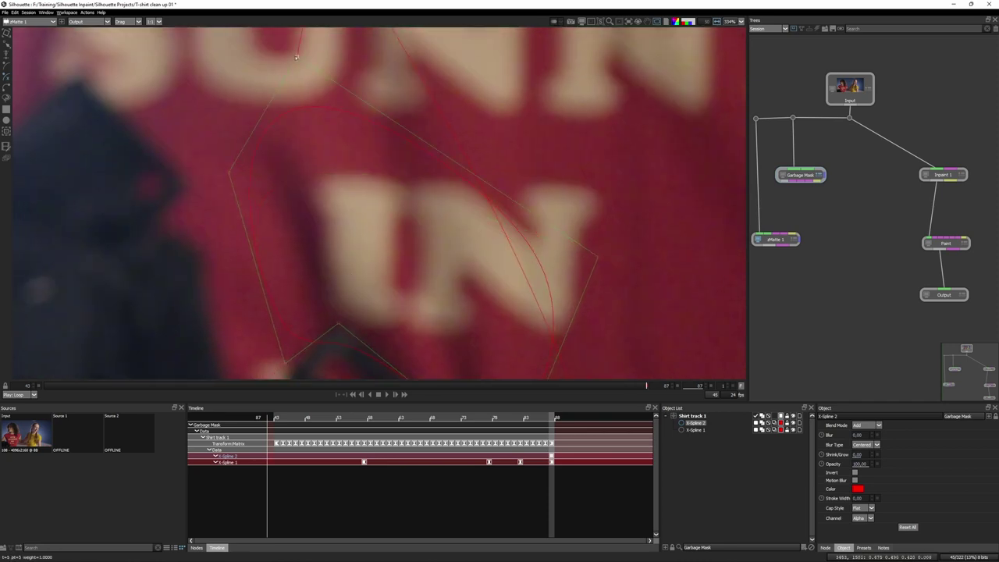
drag(398, 292, 370, 189)
drag(304, 218, 308, 188)
Step: At frame 66, stabilize the viewer on Shirt track 1
drag(645, 389, 359, 386)
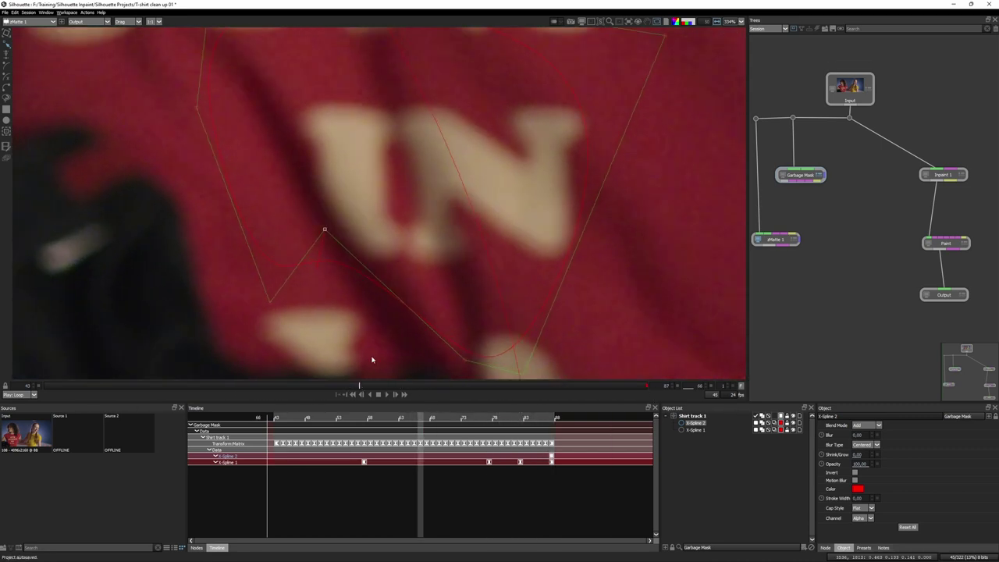
click(633, 22)
mouse_move(638, 48)
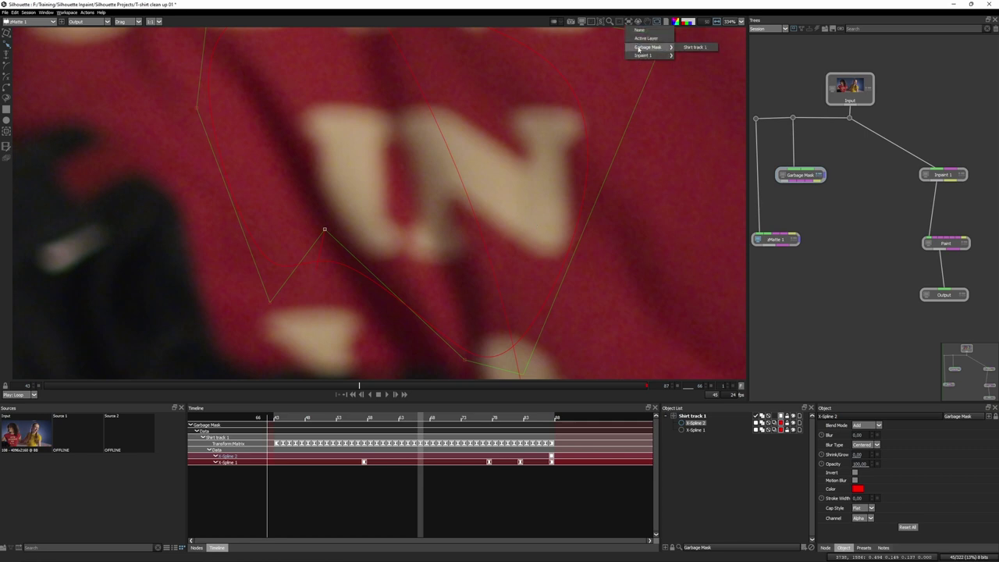
click(695, 48)
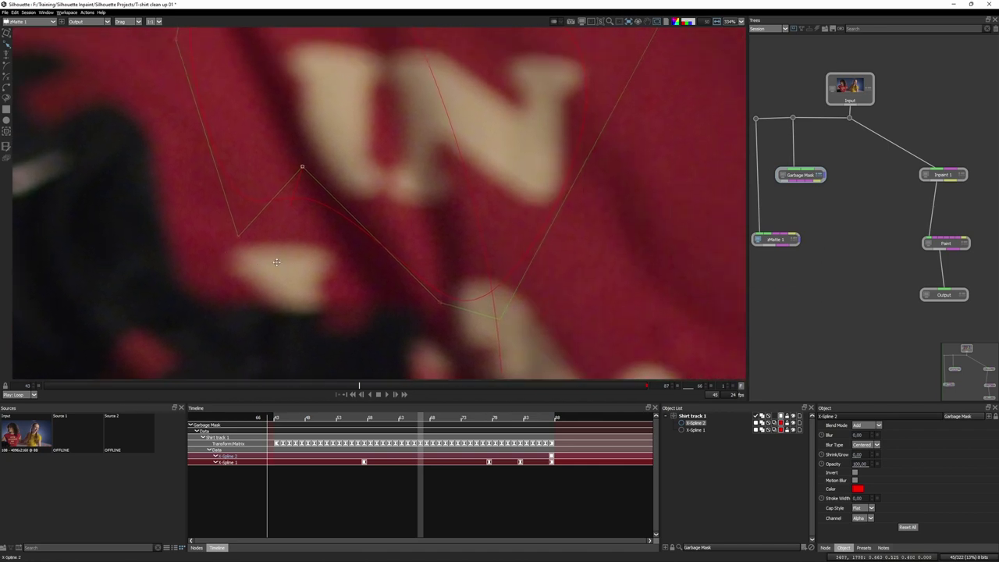
scroll(274, 270, down, 5)
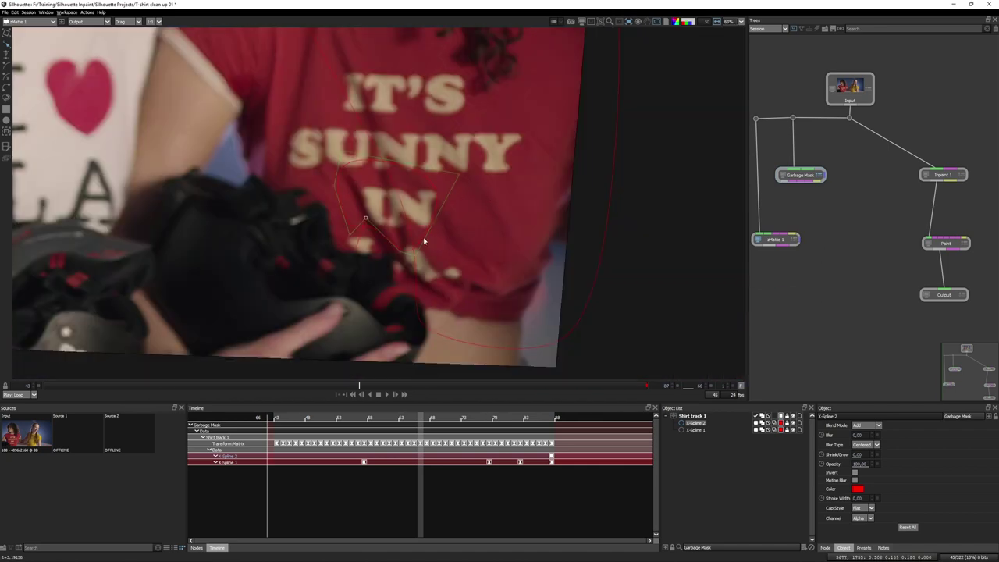
Step: Reshape X-Spline 2 with an enlarged Reshape brush at frames 77 and 87, then scrub to check
click(7, 43)
mouse_move(375, 305)
mouse_down()
mouse_move(350, 305)
mouse_move(386, 308)
mouse_move(393, 273)
mouse_move(370, 248)
mouse_move(370, 275)
mouse_move(386, 281)
mouse_move(376, 294)
mouse_move(394, 357)
mouse_up()
key(Left)
key(Left)
key(Left)
key(Left)
key(Left)
key(Left)
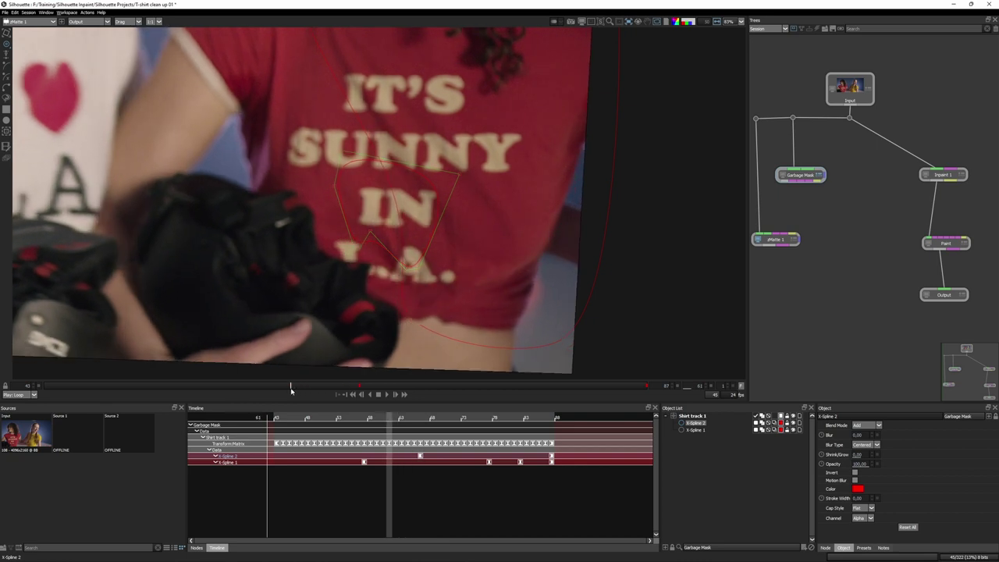
key(Right)
key(Right)
key(Right)
key(Right)
key(Right)
key(Right)
key(Right)
key(Right)
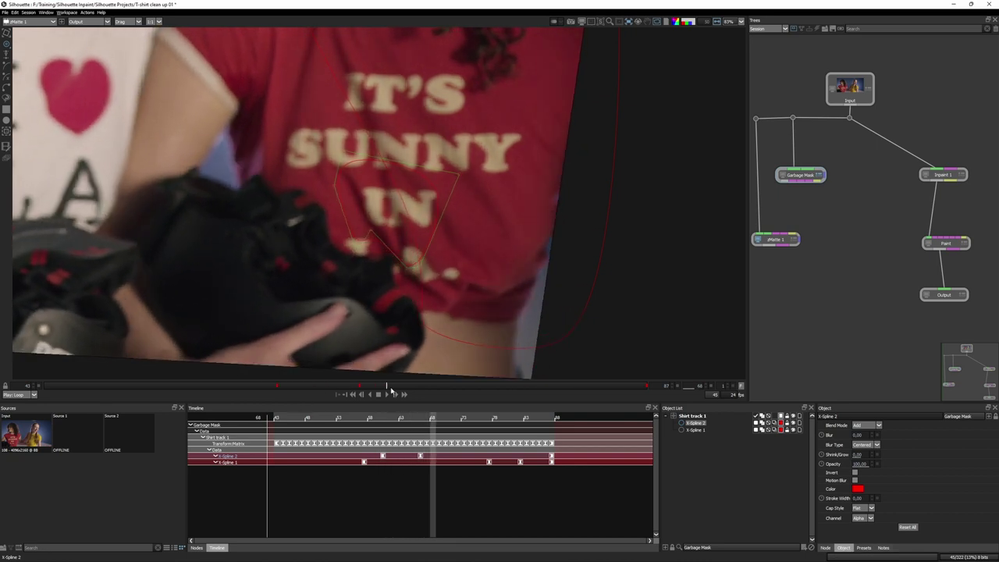
key(Right)
key(Right)
key(Right)
key(Right)
key(Right)
key(Right)
key(Right)
key(Right)
key(Right)
mouse_move(320, 258)
mouse_down()
mouse_move(337, 253)
mouse_move(328, 267)
mouse_up()
drag(509, 385, 605, 390)
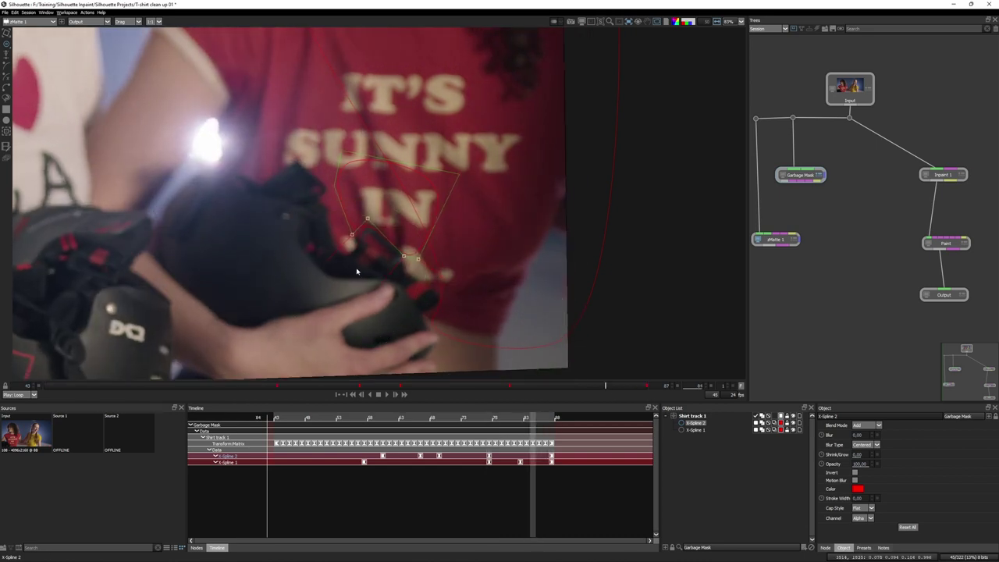
mouse_move(365, 271)
mouse_down()
mouse_move(390, 260)
mouse_move(354, 240)
mouse_move(370, 234)
mouse_move(392, 254)
mouse_move(355, 247)
mouse_up()
drag(606, 388, 646, 386)
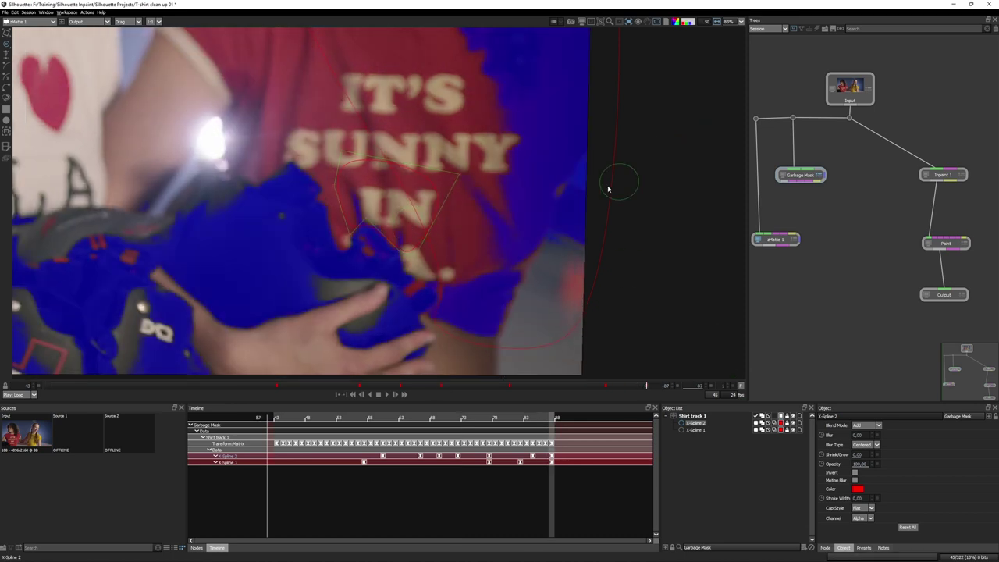
drag(365, 389, 400, 388)
drag(484, 391, 499, 395)
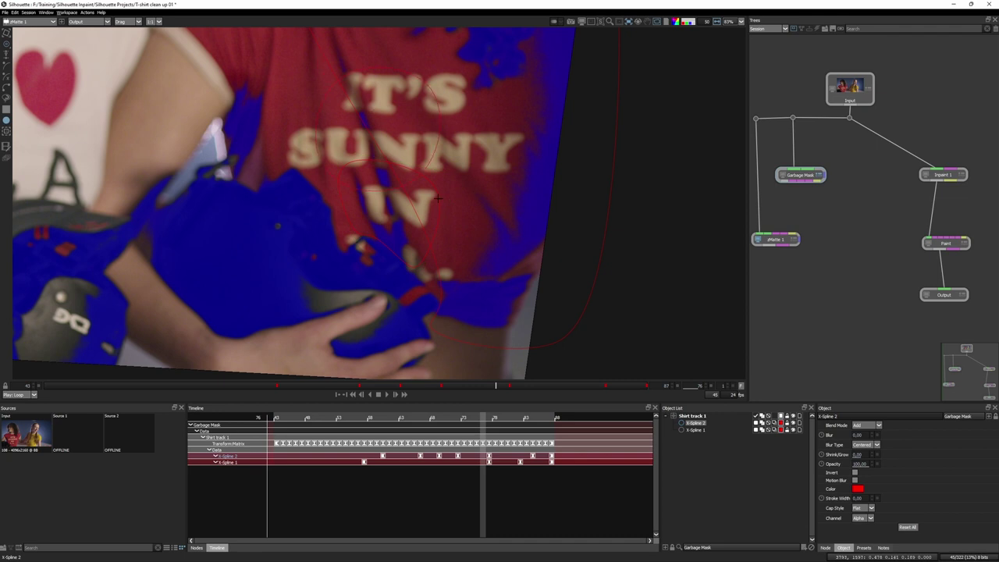
Step: Add Circle 1 over the shirt text and play back to review the shapes
drag(438, 198, 439, 199)
drag(496, 386, 66, 393)
key(space)
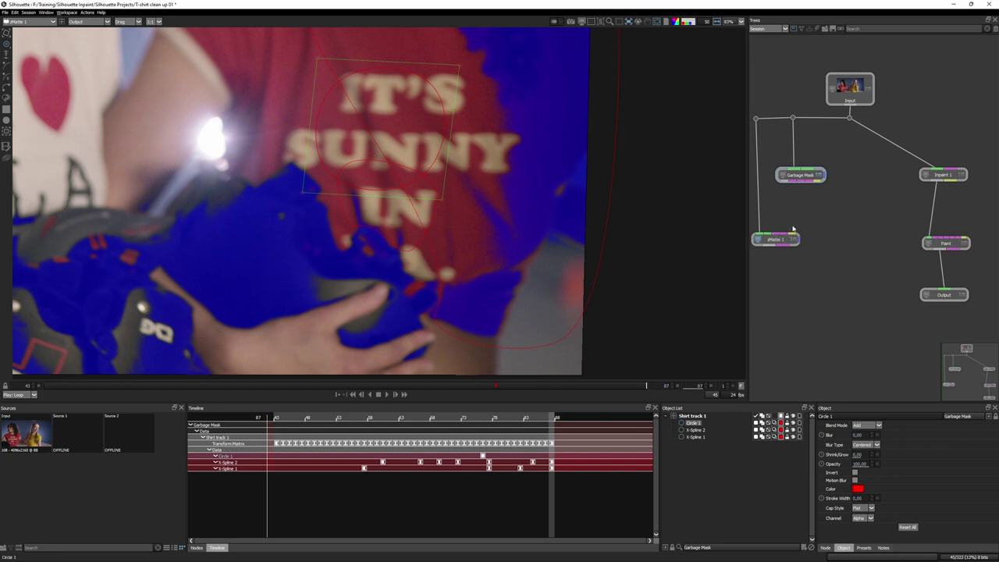
Step: Connect the Garbage Mask into zMatte 1 and step to frame 66
drag(812, 183, 786, 240)
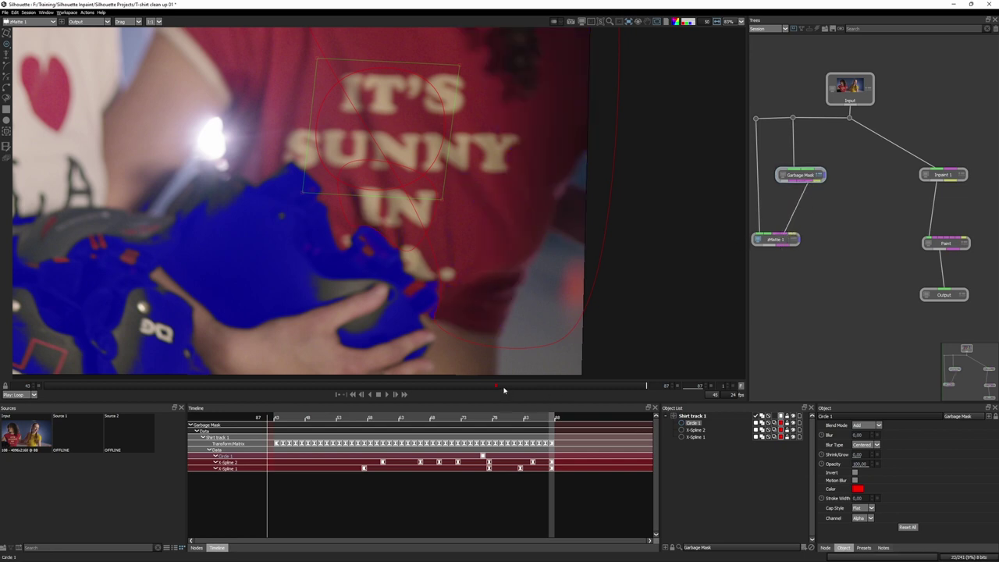
key(Left)
key(Left)
key(Left)
key(Left)
key(Left)
key(Left)
key(Left)
key(Left)
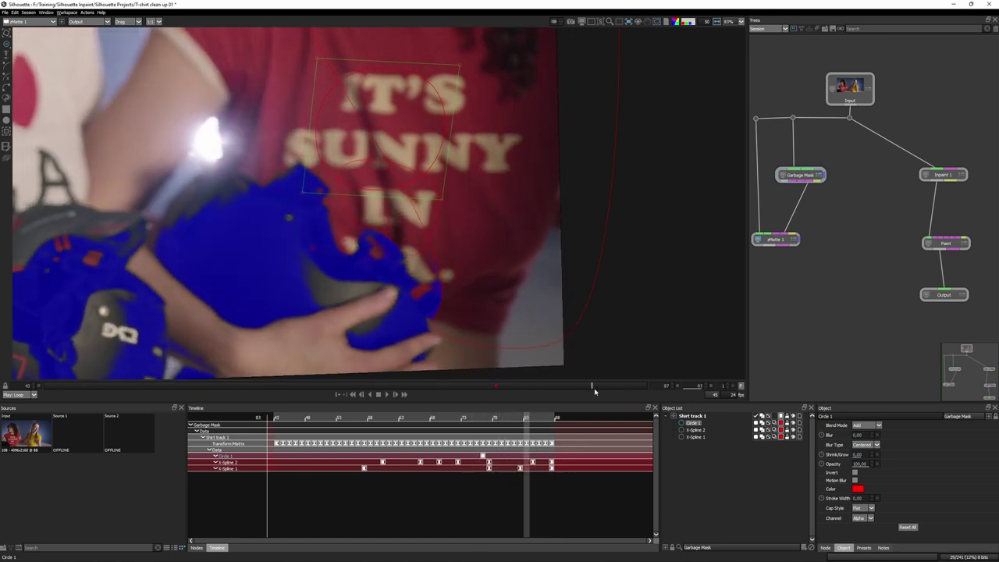
key(Left)
key(Left)
key(Left)
key(Left)
key(Left)
key(Left)
key(Left)
key(Left)
key(Left)
key(Left)
key(Left)
key(Left)
key(Left)
key(Left)
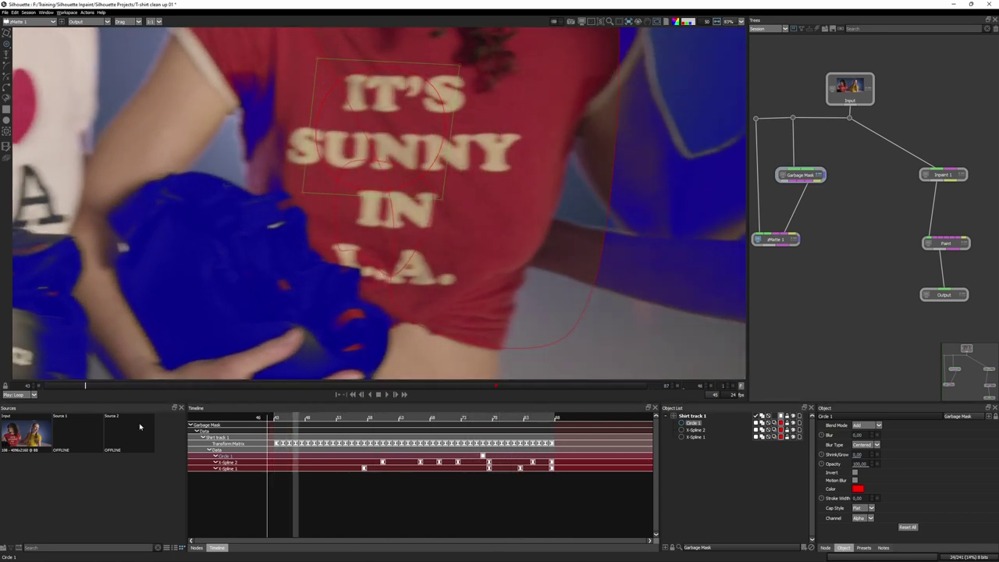
key(Right)
key(Right)
key(Right)
key(Right)
key(Right)
key(Right)
key(Right)
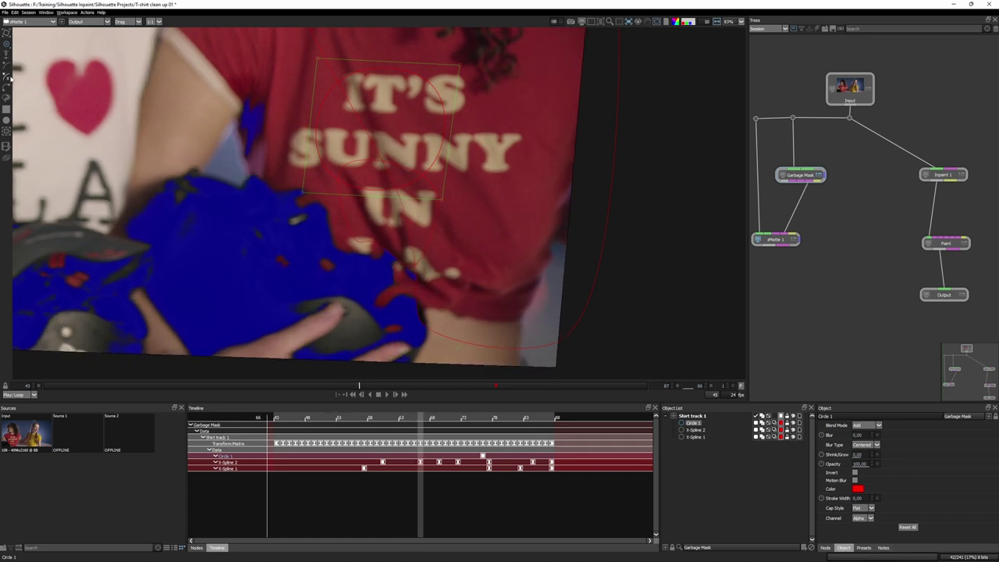
Step: Draw a second circle on the lower shirt, enlarging it over hand and shirt at frame 76
key(c)
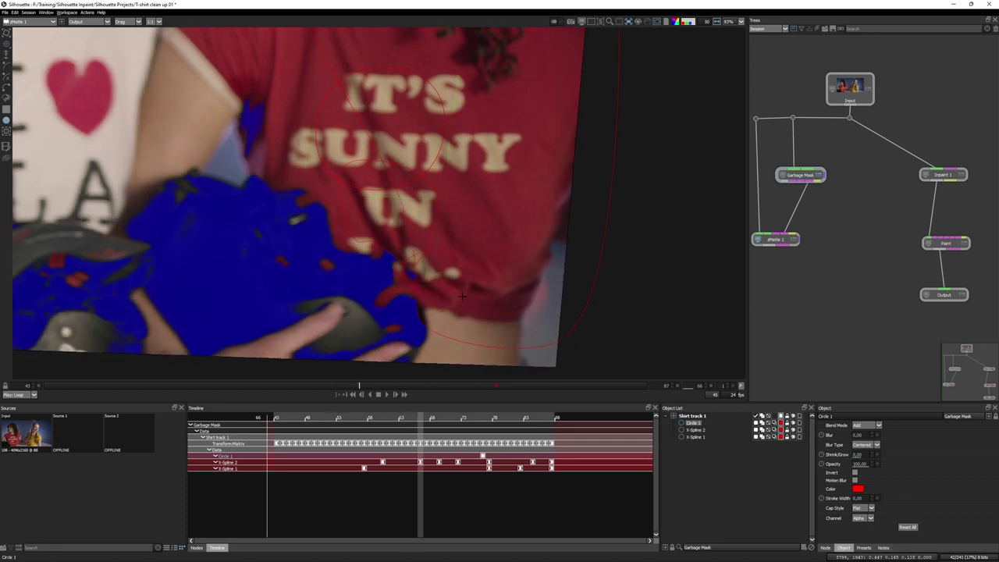
drag(452, 292, 405, 254)
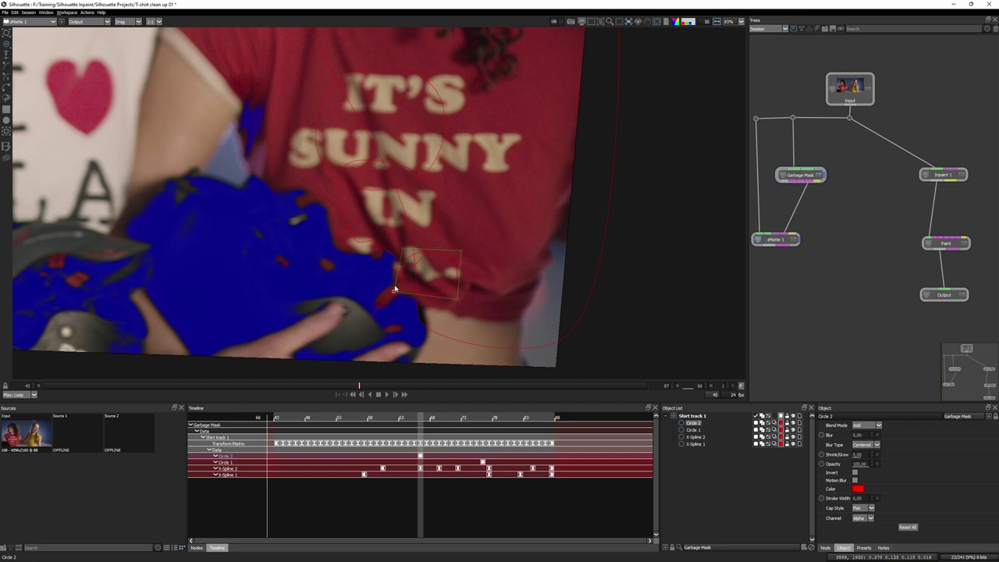
drag(345, 386, 481, 386)
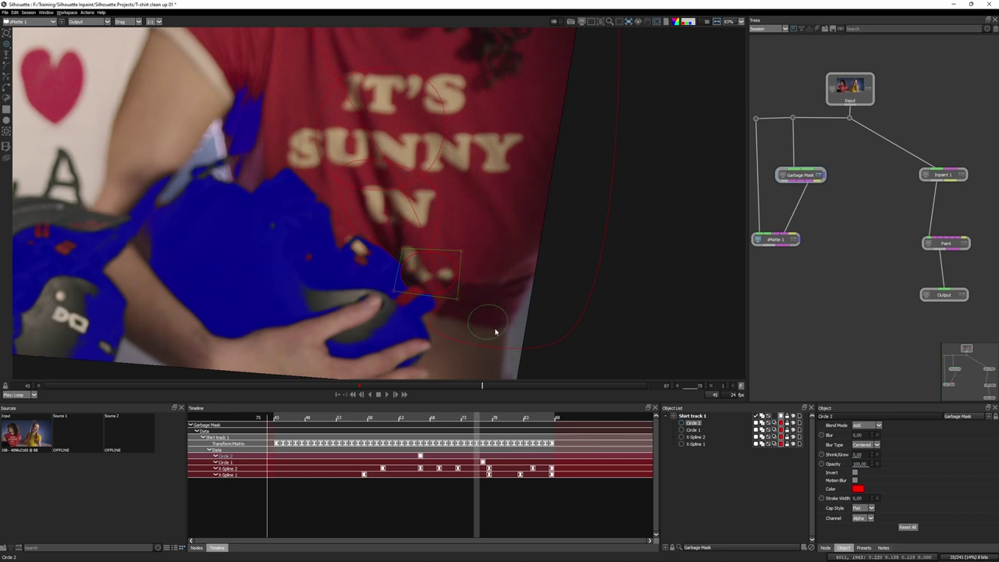
drag(508, 333, 397, 301)
drag(465, 385, 314, 396)
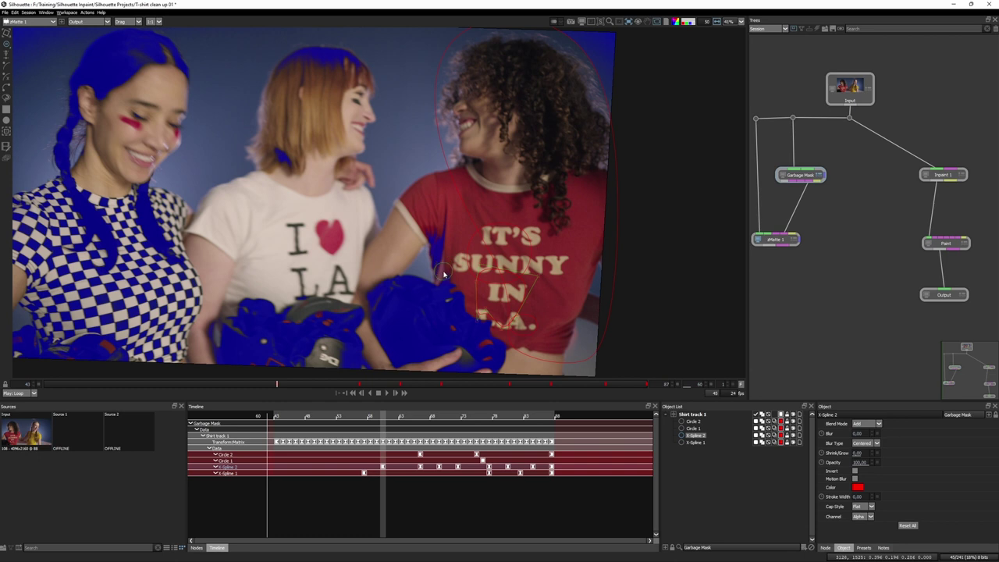
Step: Add a third circle shape on the shirt at an earlier frame of the shot
scroll(442, 274, up, 5)
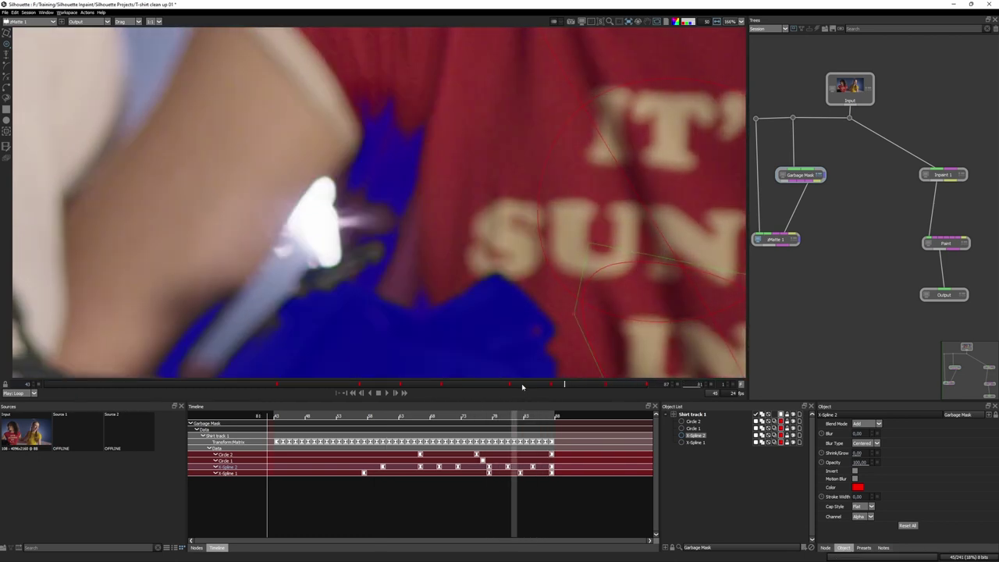
drag(522, 387, 219, 392)
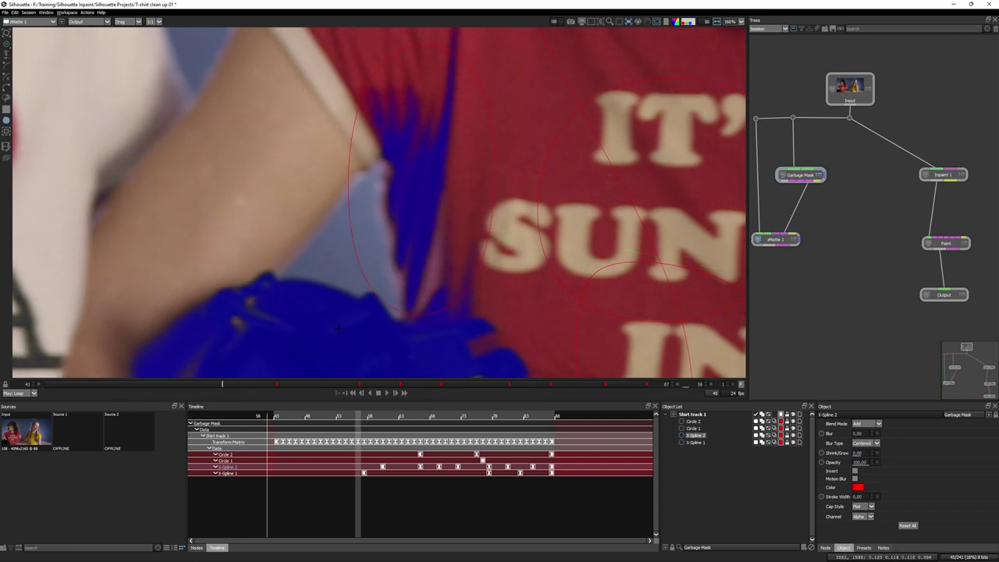
drag(459, 282, 397, 38)
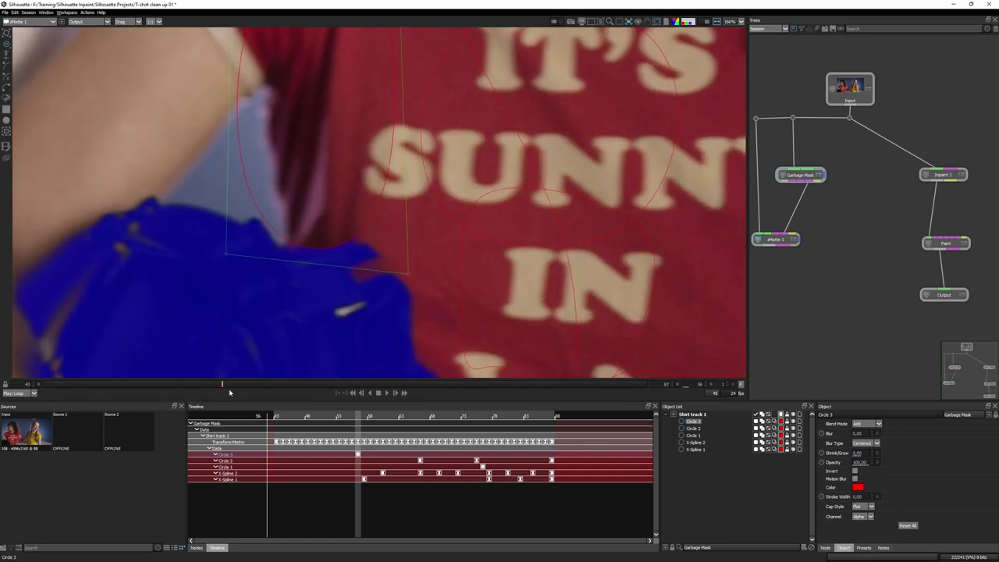
Step: Fit the frame in the viewer and move the Garbage Mask node further right
key(f)
drag(804, 179, 858, 192)
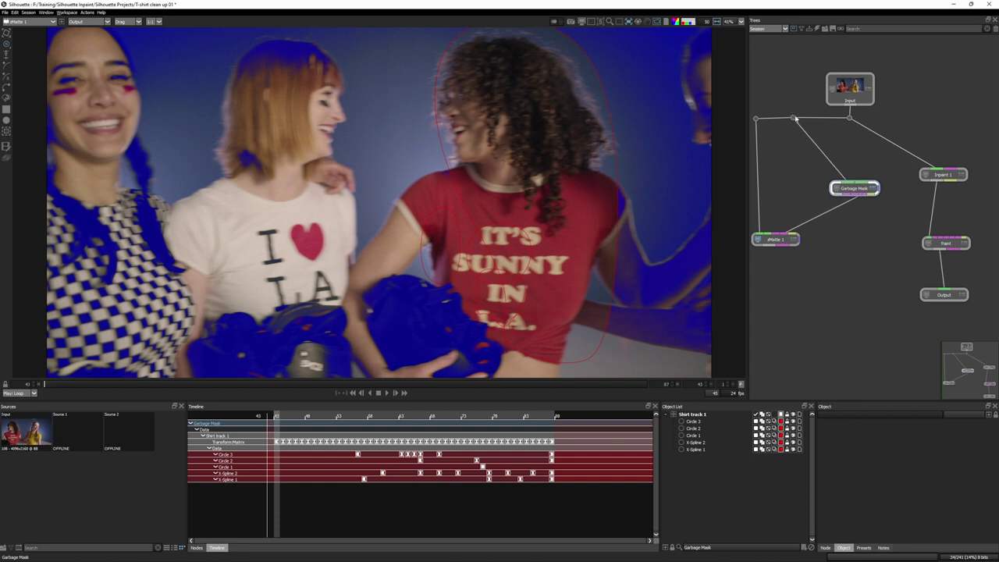
drag(794, 118, 839, 118)
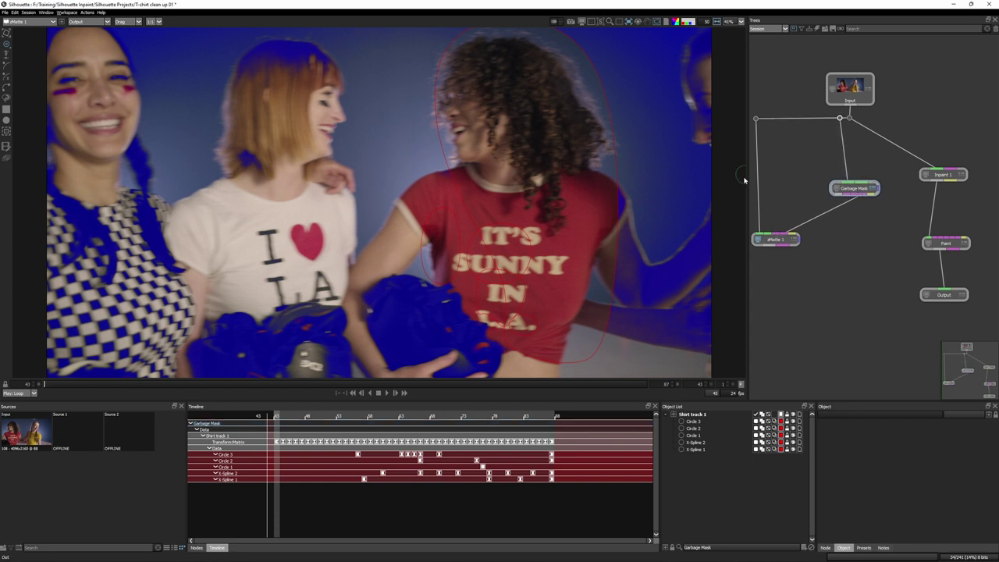
Step: Add a Silhouette Roto node, feeding it from Input and into zMatte 1's holdout matte input
click(196, 547)
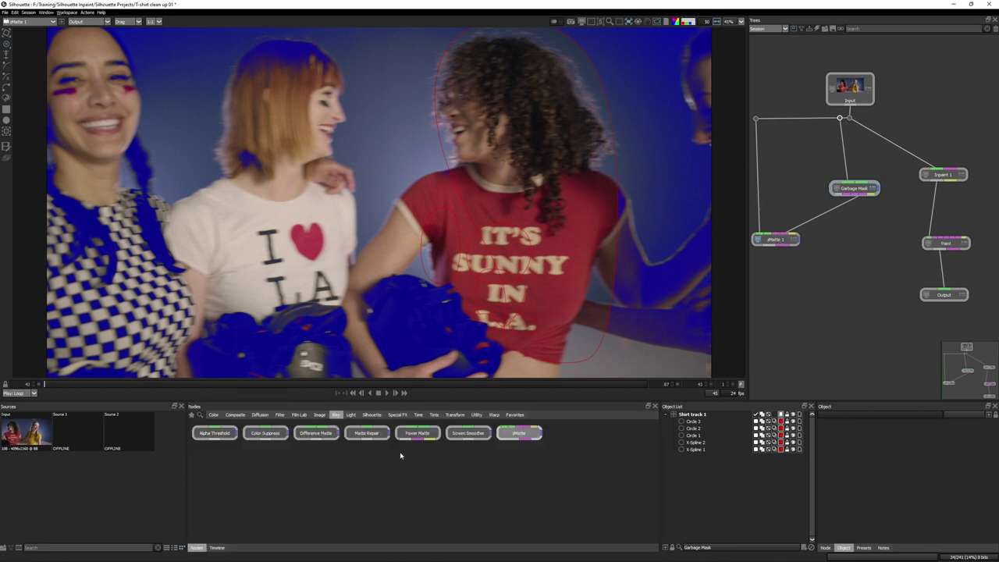
click(372, 414)
drag(569, 432, 785, 189)
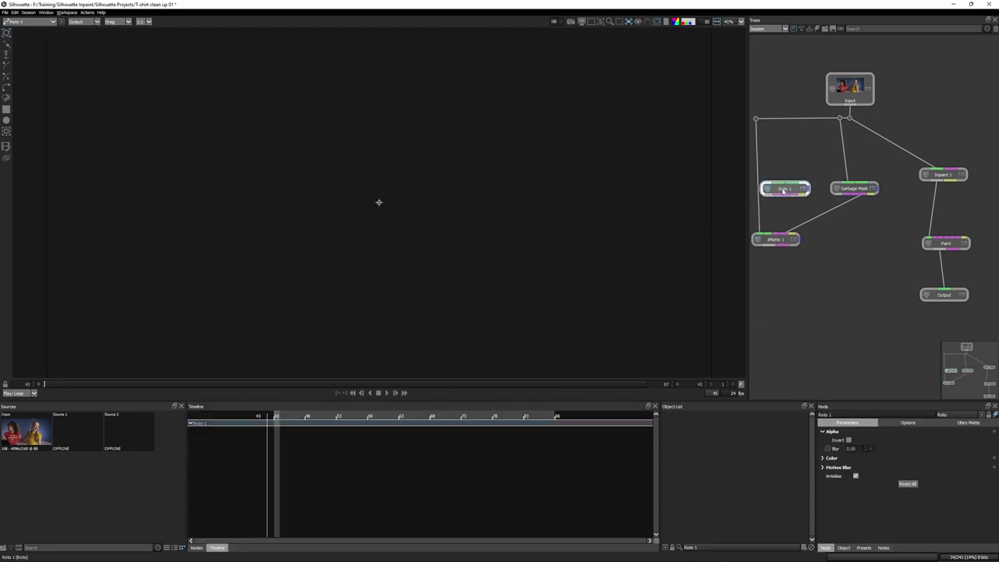
ctrl+click(780, 119)
drag(765, 207, 779, 188)
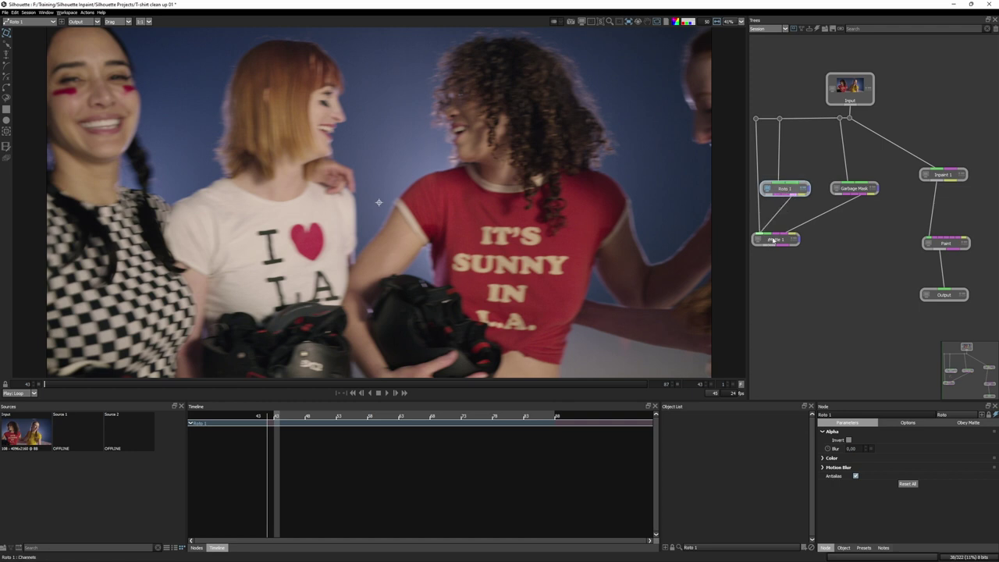
drag(777, 234, 778, 238)
click(757, 239)
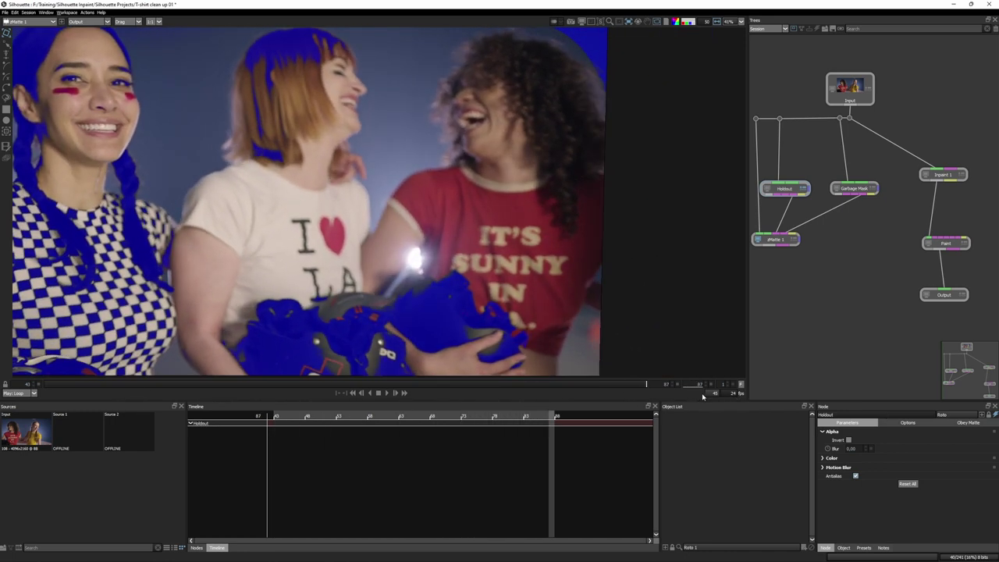
scroll(509, 346, up, 6)
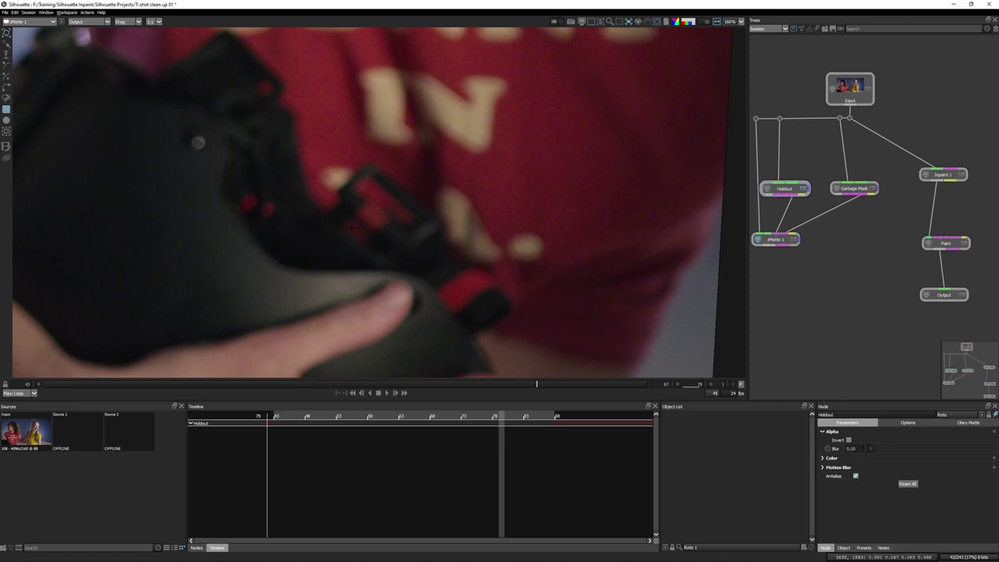
Step: Draw a rectangle over the helmet buckle and set it up for Mocha tracking
drag(402, 275, 402, 274)
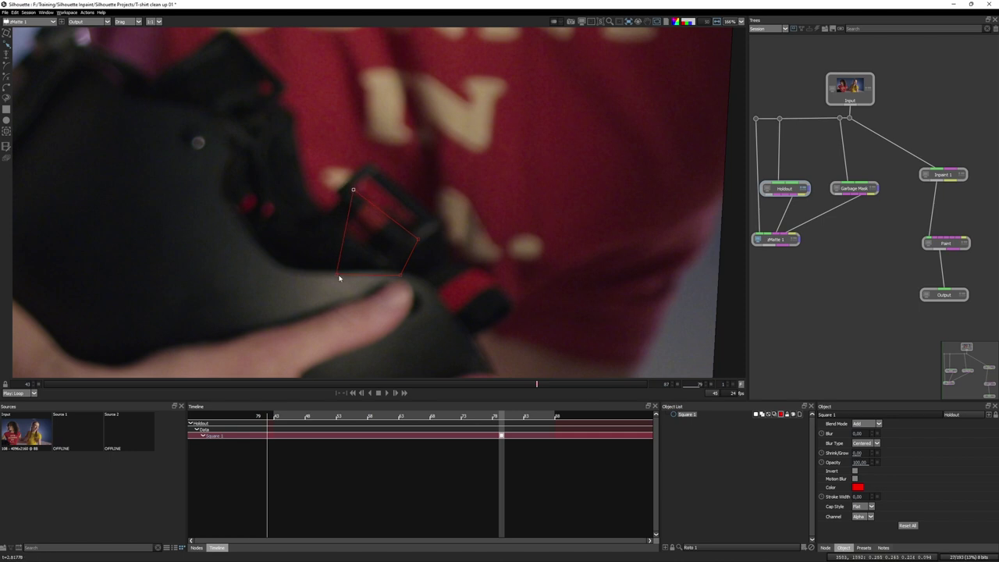
drag(339, 278, 392, 266)
key(shift+t)
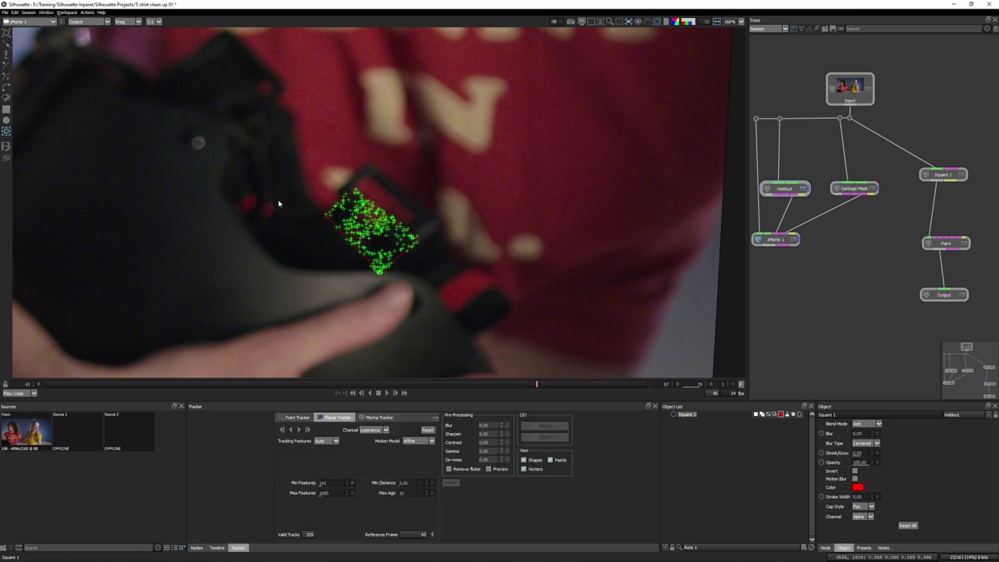
click(377, 417)
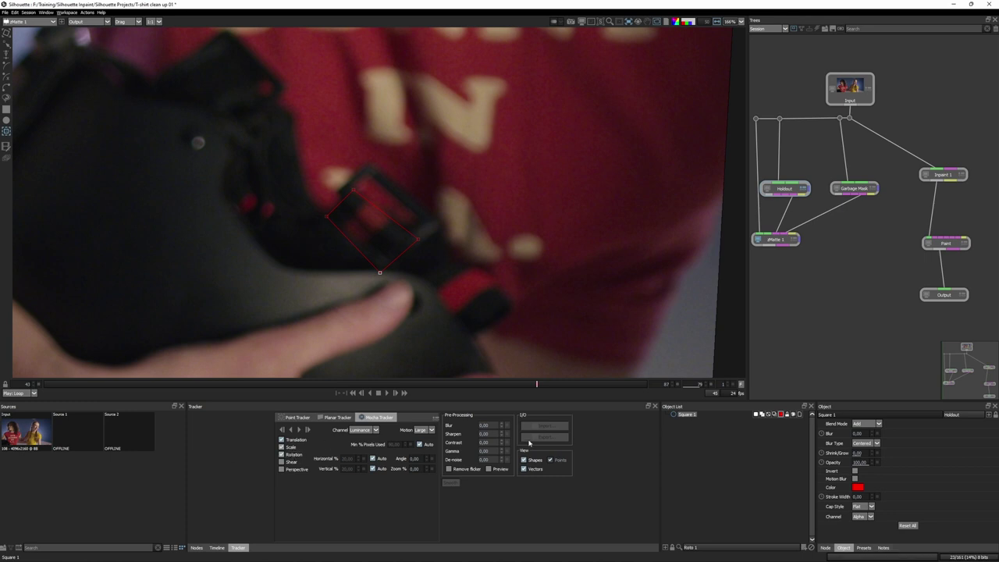
click(628, 22)
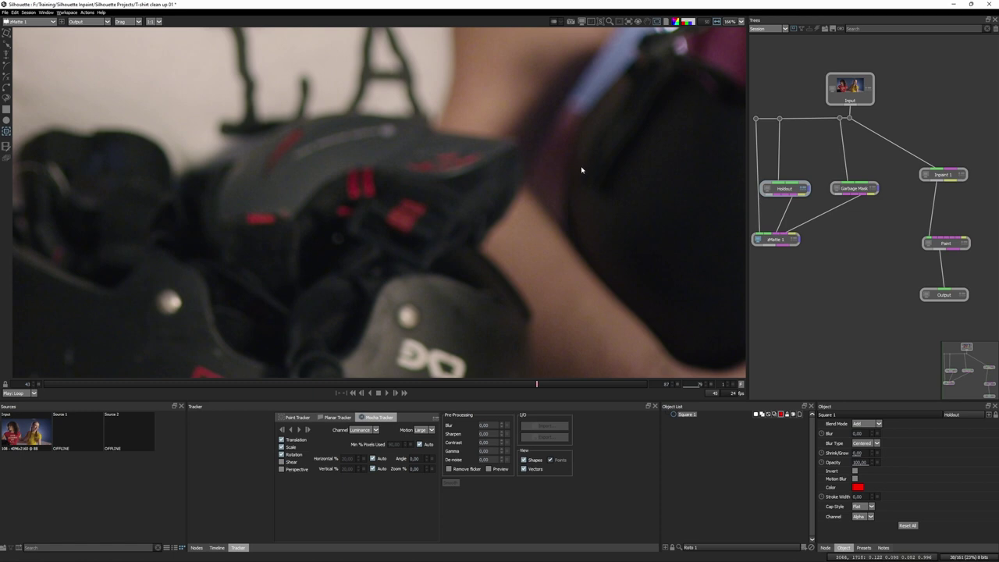
scroll(590, 177, down, 5)
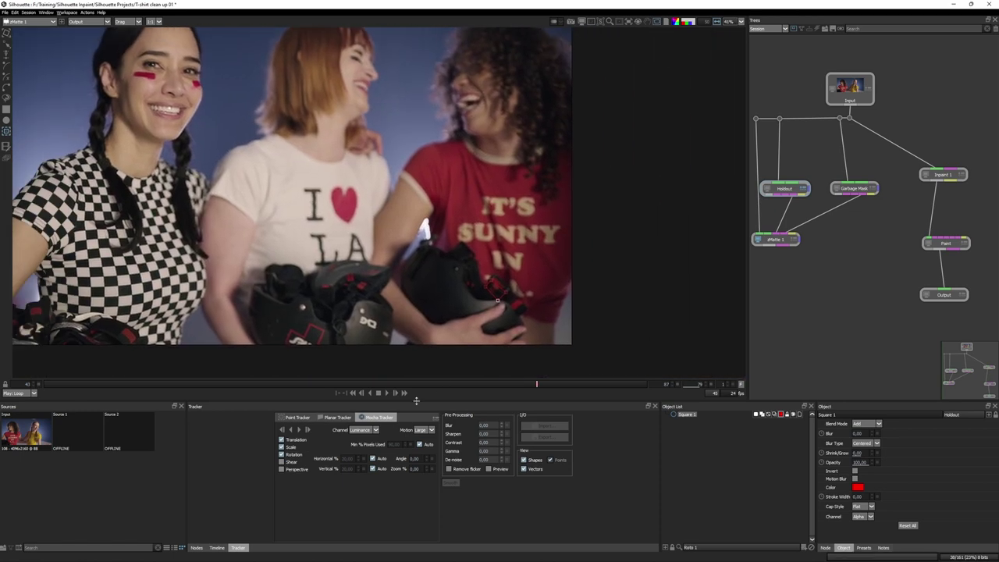
Step: Track the buckle rectangle backward and forward through the whole shot
click(292, 429)
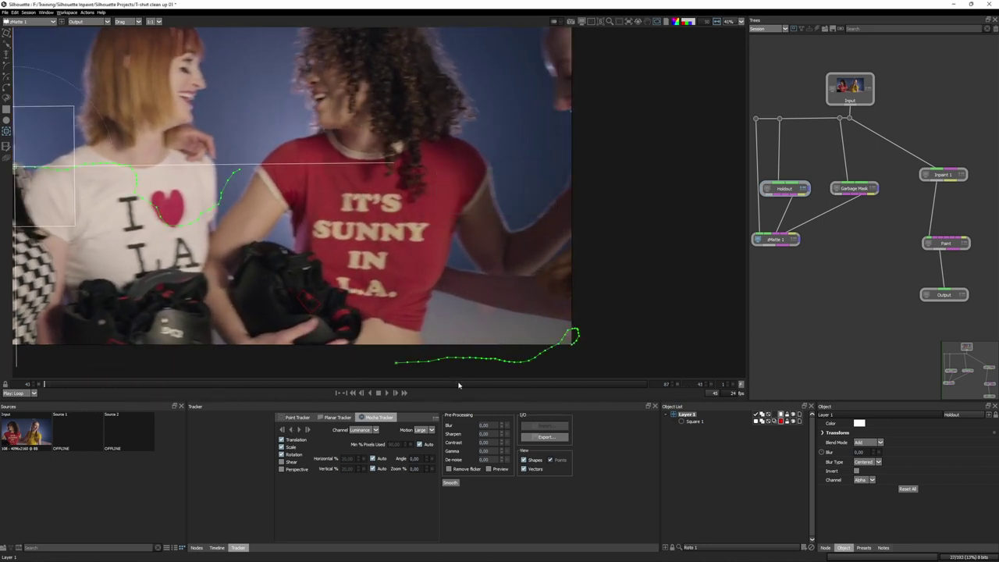
drag(361, 392, 536, 394)
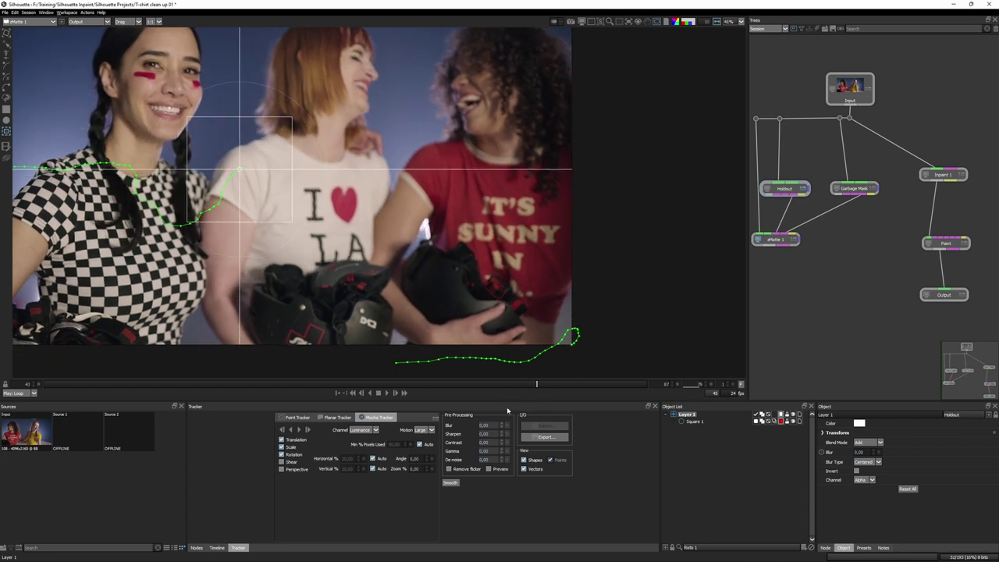
click(300, 430)
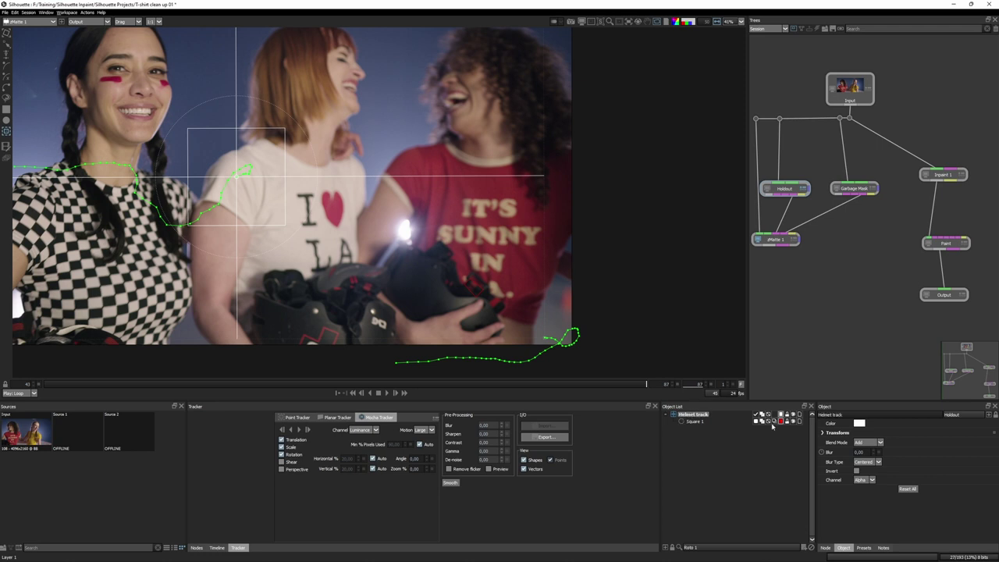
scroll(348, 258, up, 6)
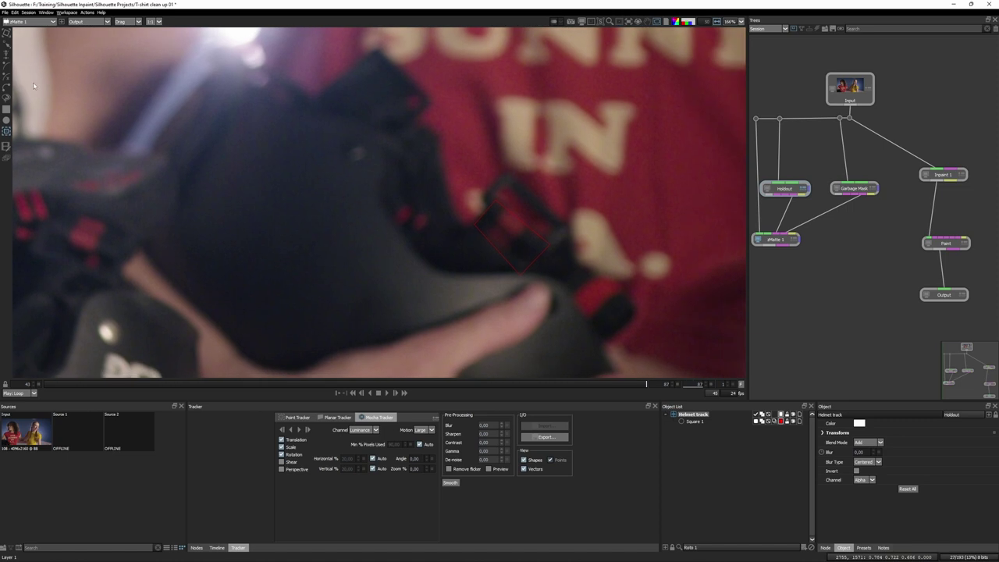
drag(343, 188, 247, 142)
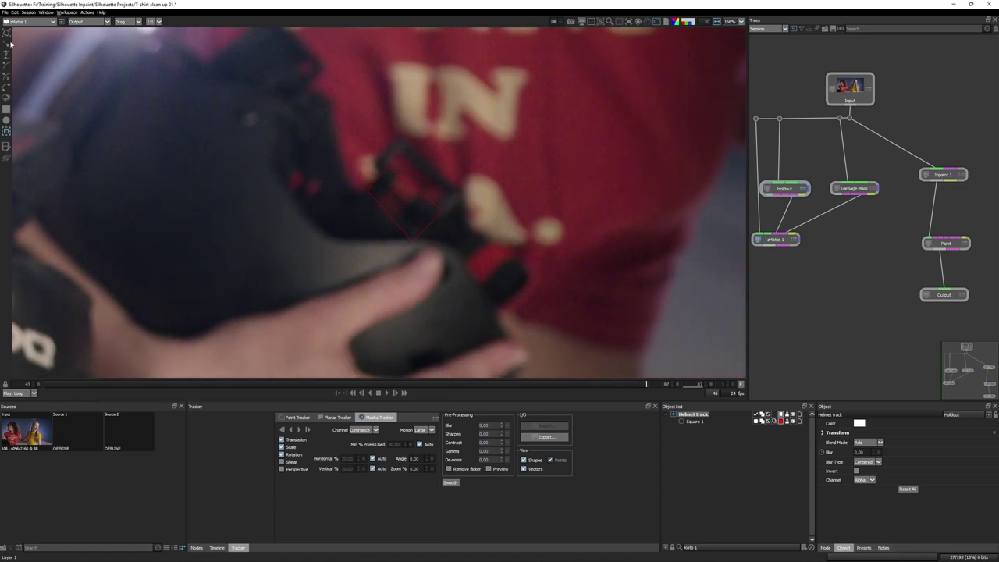
click(6, 121)
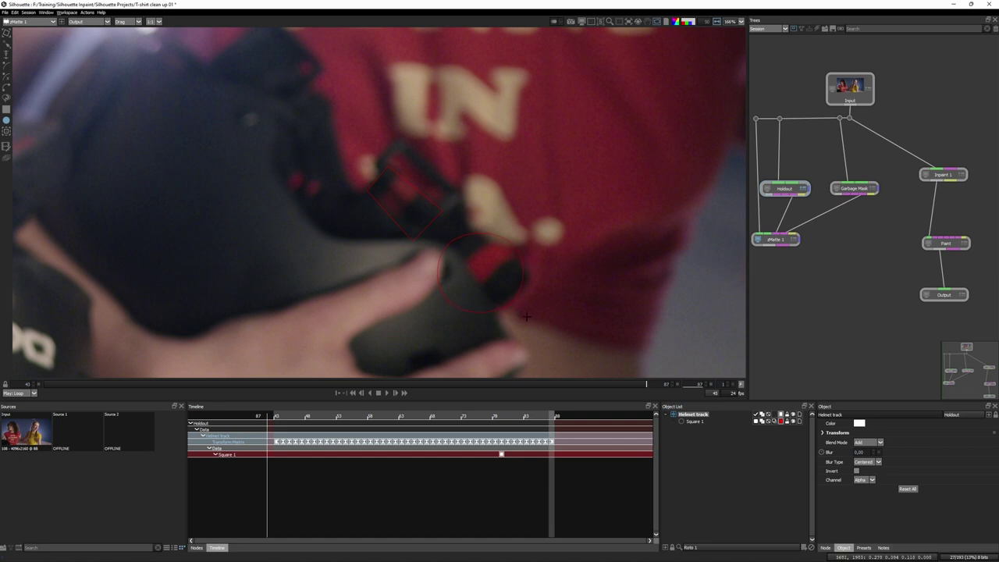
Step: Draw a circle over the round helmet part and refit it at an earlier frame
drag(524, 315, 524, 314)
drag(434, 231, 445, 220)
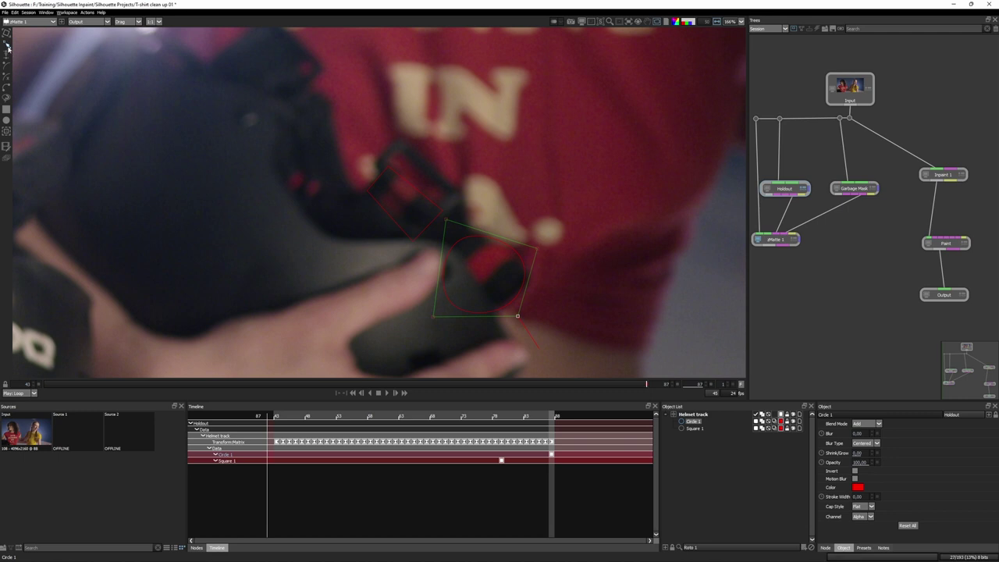
drag(632, 385, 536, 384)
drag(602, 334, 594, 333)
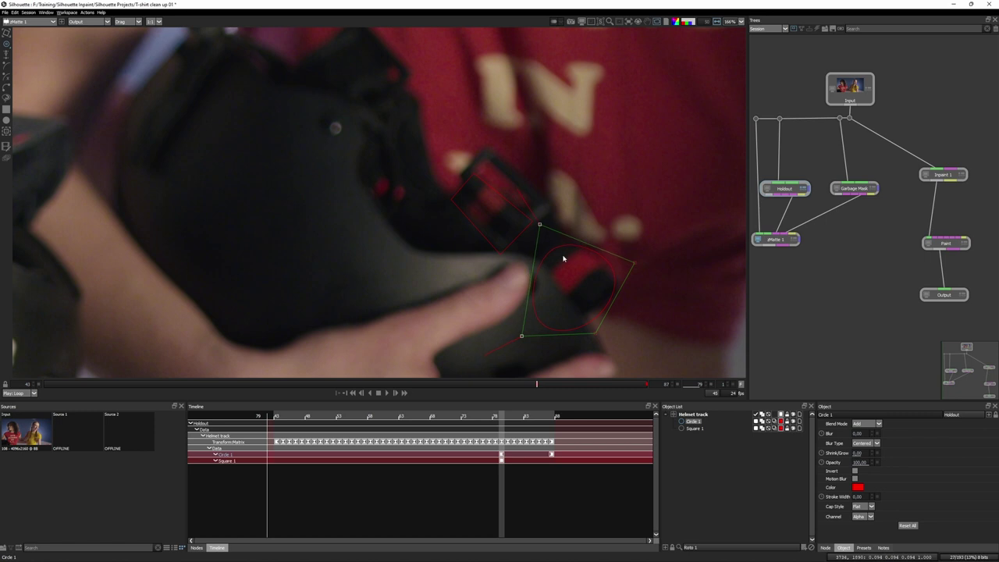
Step: Show the Shirt track shapes as an overlay in the viewer
drag(505, 385, 427, 385)
click(637, 21)
mouse_move(648, 62)
click(692, 63)
Step: Keyframe the helmet circle's position and shape at several frames, including 54 and 45
drag(542, 252, 553, 247)
drag(428, 385, 250, 384)
drag(616, 300, 635, 359)
drag(249, 384, 200, 392)
drag(644, 252, 624, 259)
drag(195, 386, 44, 390)
drag(642, 274, 647, 265)
drag(335, 385, 441, 387)
drag(563, 251, 571, 242)
Step: Refit the helmet circle at frame 76 and play the shot backward to check it
drag(441, 384, 501, 385)
drag(593, 287, 634, 300)
key(Right)
key(Right)
key(Right)
key(Right)
key(Right)
key(Right)
key(Right)
key(Right)
key(Right)
key(Right)
key(Right)
key(Down)
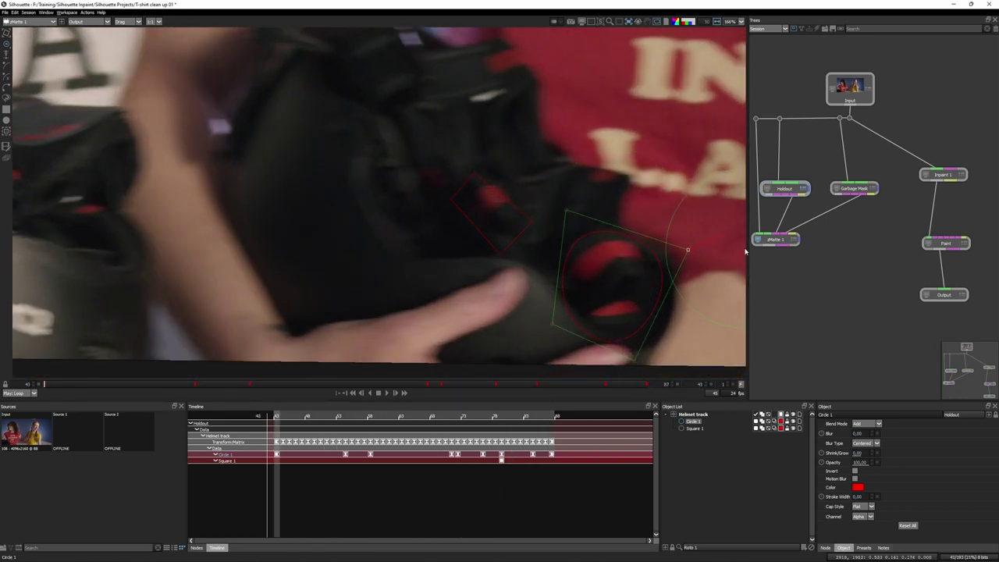
Step: Show the matte overlay and draw a closed eight-point X-Spline around the helmet
key(shift+a)
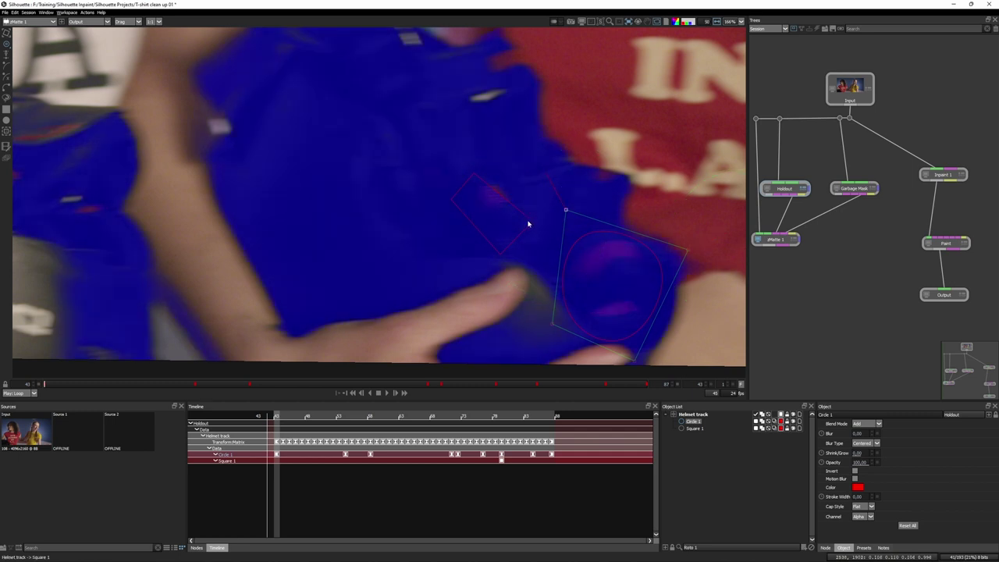
drag(190, 385, 689, 399)
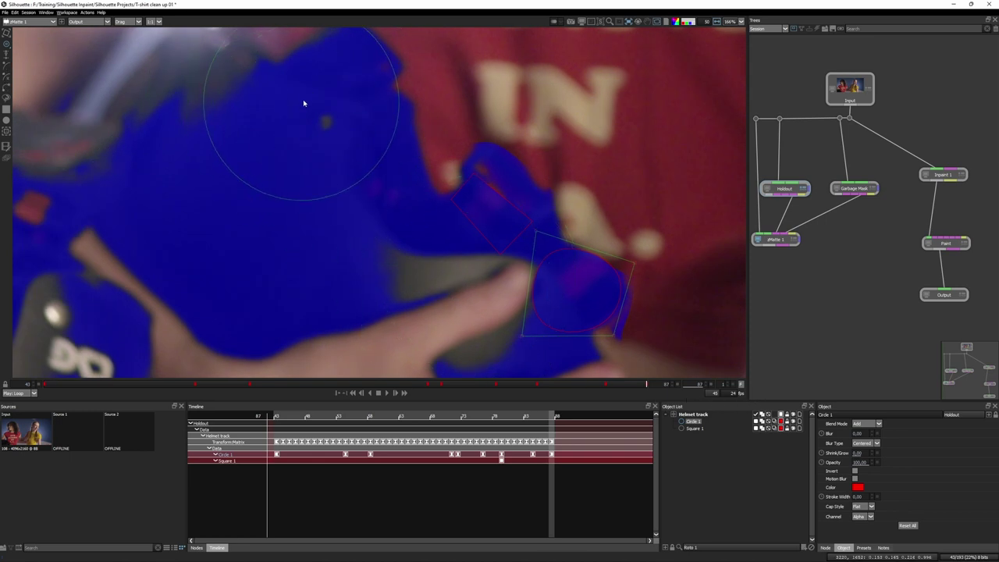
click(5, 81)
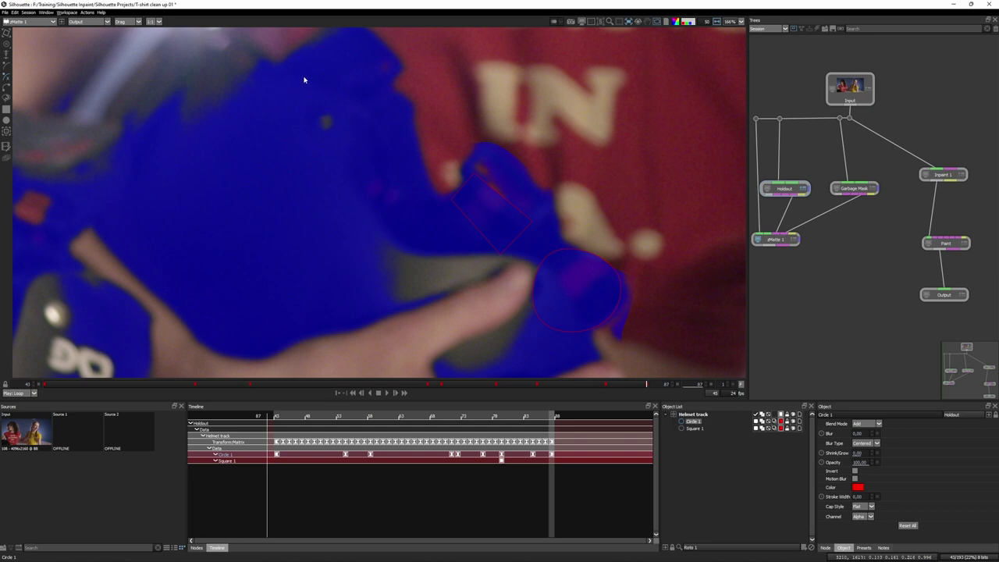
click(307, 79)
click(146, 194)
click(333, 361)
click(556, 364)
click(597, 289)
click(476, 211)
click(344, 190)
click(367, 91)
click(306, 80)
Step: Pull the spline's bottom and left points outward and reshape it at frame 54
drag(333, 362, 249, 390)
drag(146, 193, 91, 219)
click(338, 392)
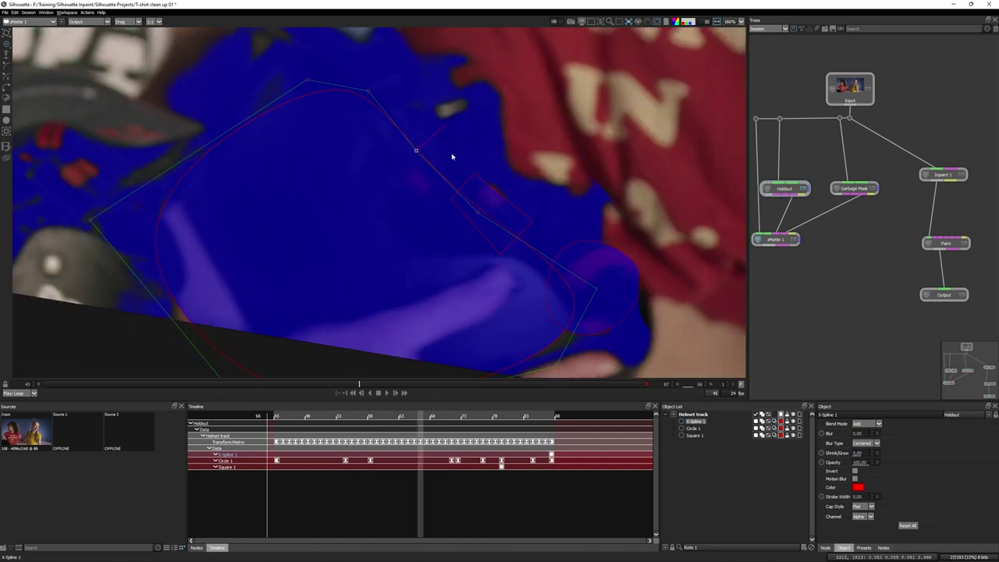
mouse_move(456, 154)
mouse_down()
mouse_move(527, 78)
mouse_move(549, 70)
mouse_move(245, 56)
mouse_move(196, 71)
mouse_move(195, 58)
mouse_move(168, 53)
mouse_up()
mouse_move(497, 315)
mouse_down()
mouse_move(515, 252)
mouse_move(598, 335)
mouse_move(613, 307)
mouse_move(632, 316)
mouse_up()
Step: Reshape the helmet spline at frames 74 and 68, then return to frame 43
drag(360, 385, 469, 386)
mouse_move(464, 258)
mouse_down()
mouse_move(453, 192)
mouse_move(341, 130)
mouse_move(429, 101)
mouse_up()
drag(468, 385, 403, 350)
drag(441, 148, 482, 89)
mouse_move(400, 383)
mouse_down()
mouse_move(183, 383)
mouse_move(236, 384)
mouse_up()
key(shift+Left)
key(shift+Left)
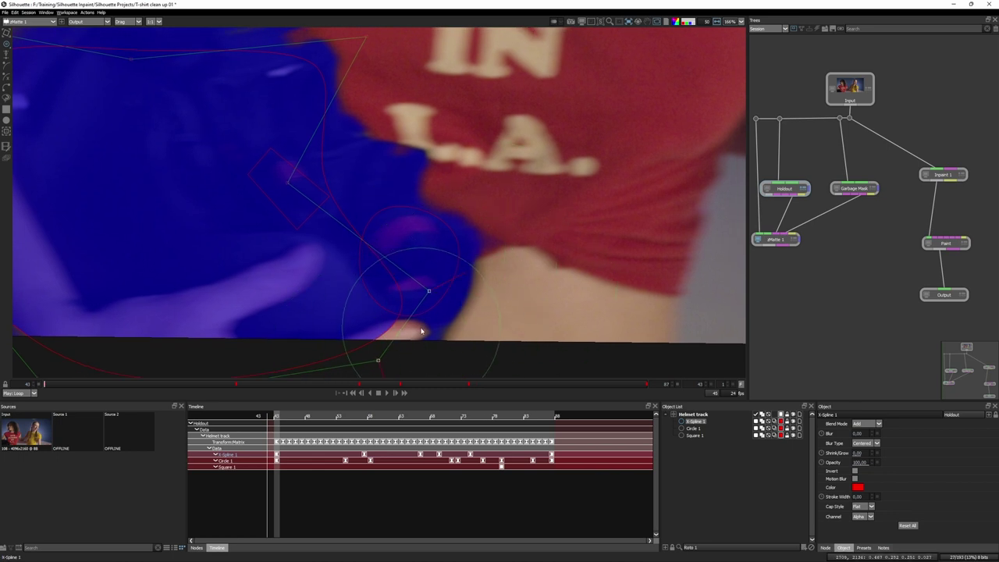
scroll(421, 334, down, 5)
scroll(455, 317, up, 1)
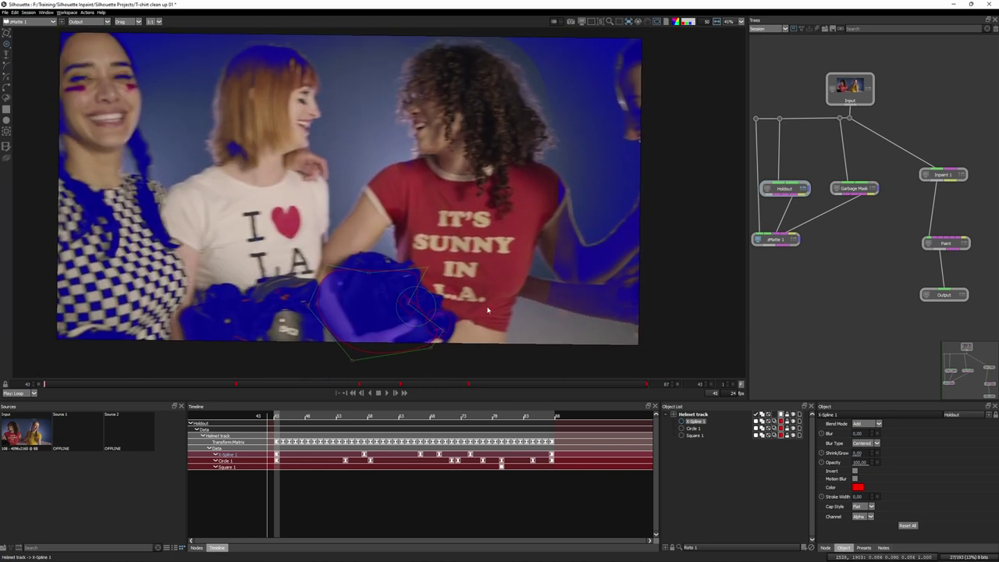
Step: Play back the shot to check the holdout shapes, then view the black-and-white alpha matte
click(387, 392)
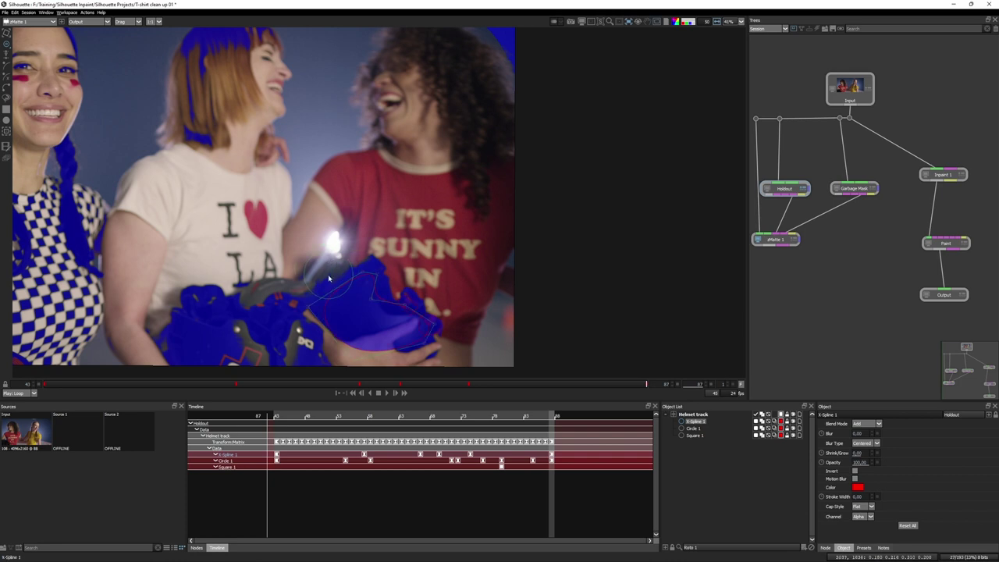
scroll(328, 293, up, 5)
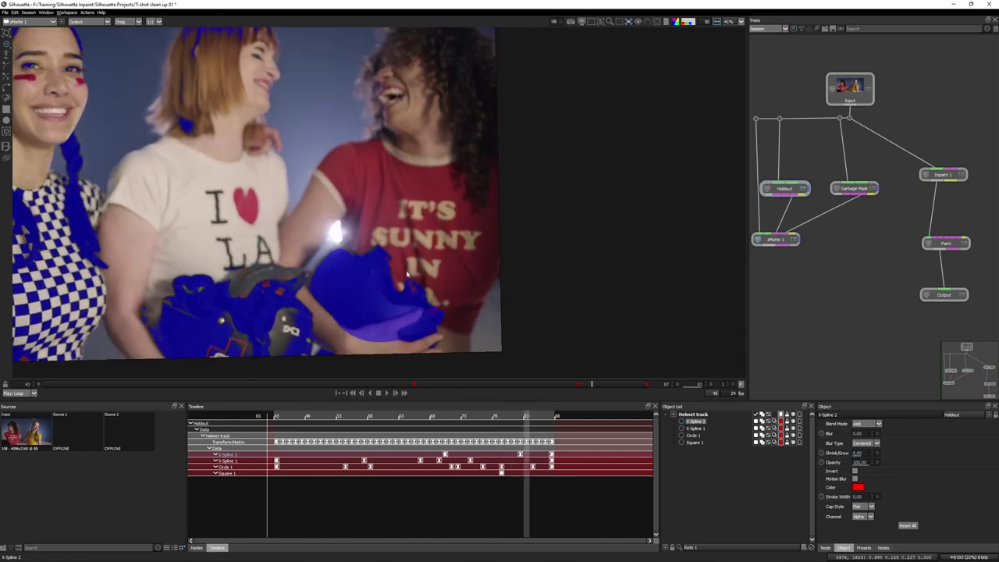
drag(606, 384, 780, 435)
scroll(465, 371, up, 5)
key(a)
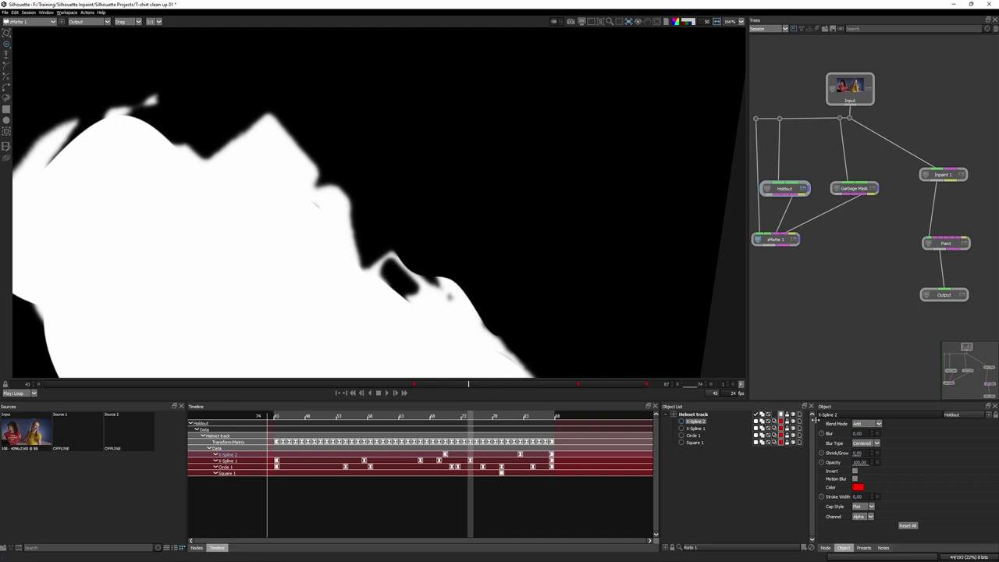
Step: Blur the Holdout matte by 15 and the Garbage Mask matte by 25
click(793, 242)
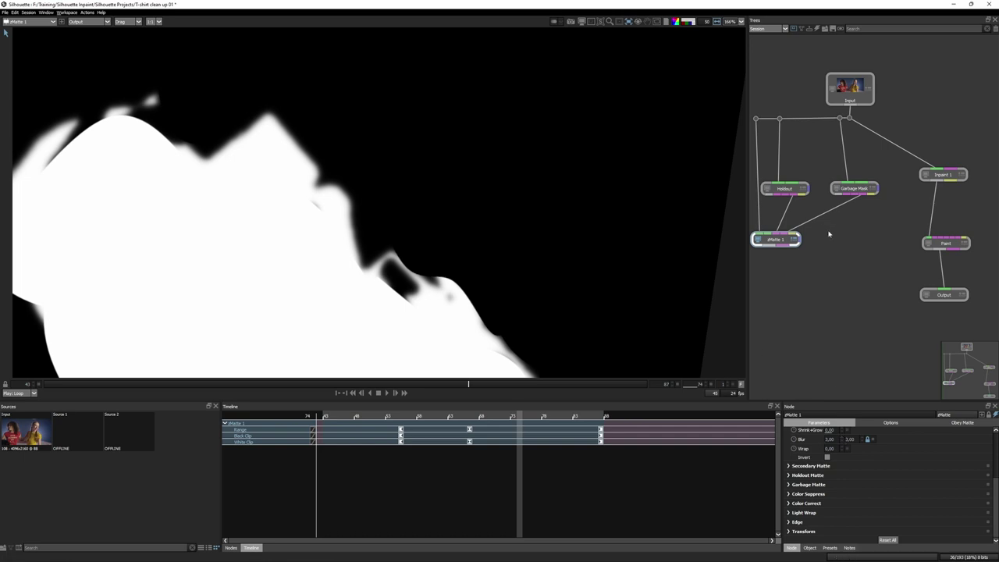
click(788, 189)
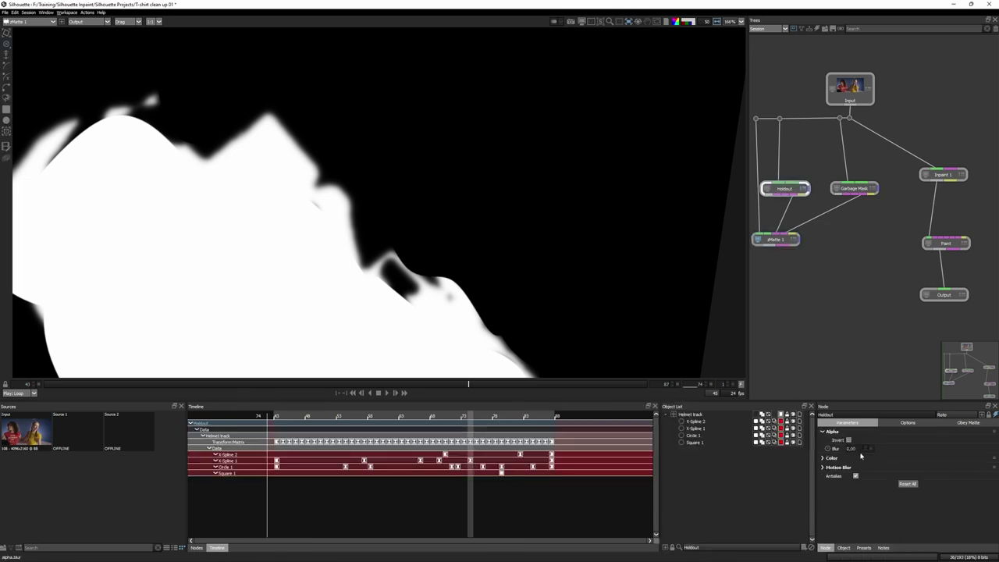
drag(853, 448, 852, 448)
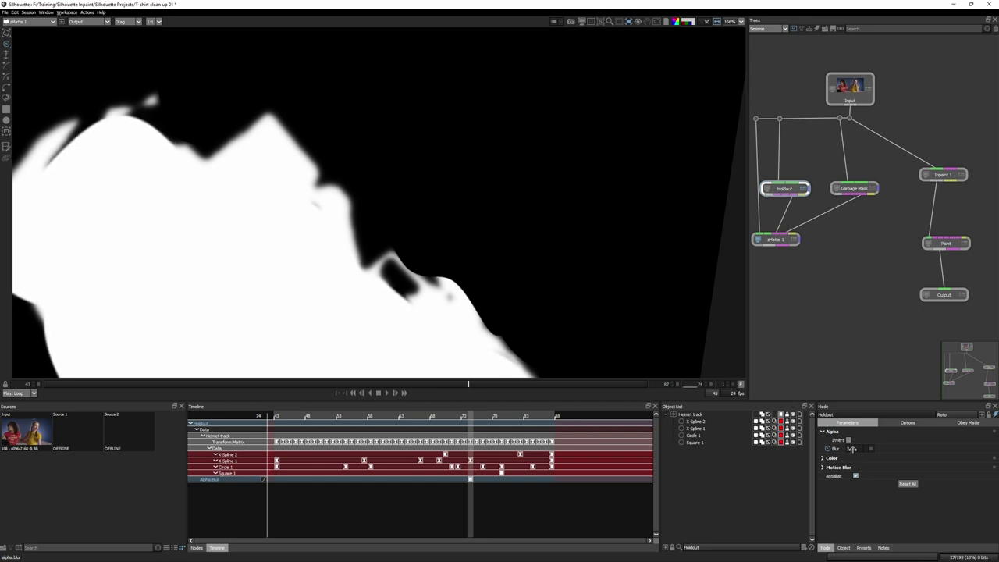
click(854, 188)
drag(850, 449, 863, 450)
key(f)
drag(468, 383, 615, 393)
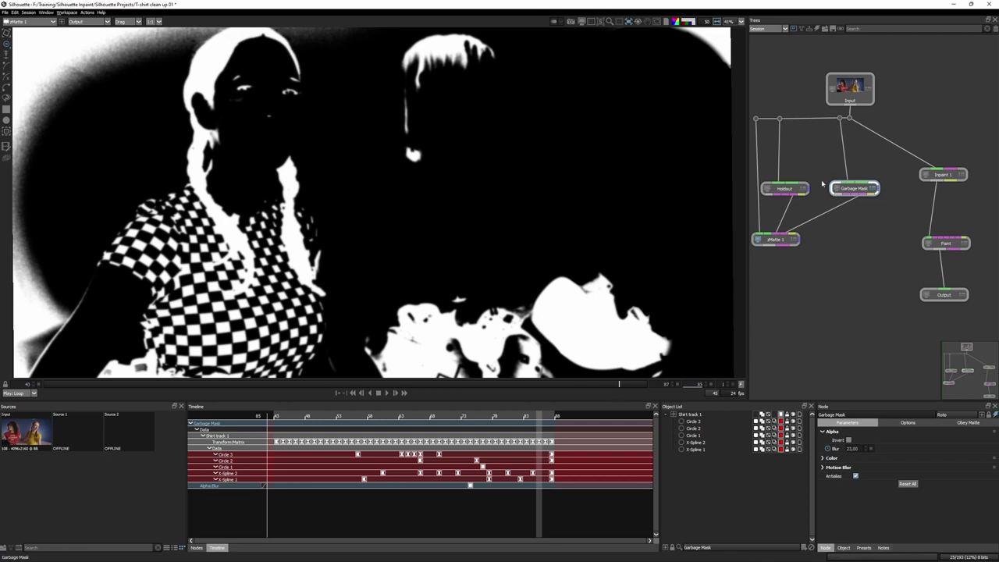
Step: Draw a new four-point X-Spline shape over the helmet in the Holdout node
click(784, 188)
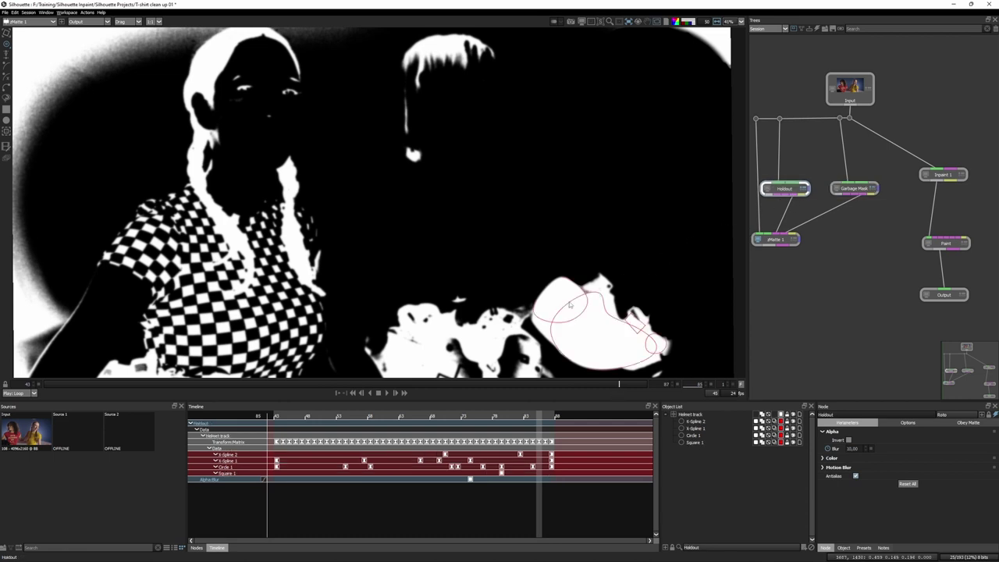
scroll(623, 362, up, 5)
scroll(469, 363, down, 2)
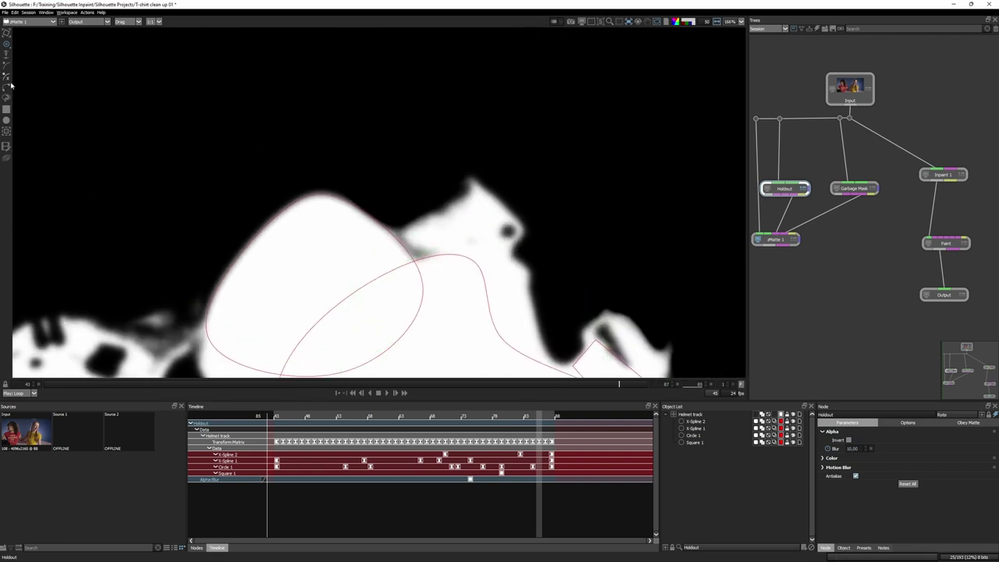
click(363, 232)
click(449, 244)
click(410, 321)
click(337, 321)
click(344, 227)
Step: Go back to frame 62 and restore X-Spline 3 after an accidental delete
key(Left)
key(Left)
key(Left)
drag(534, 389, 619, 383)
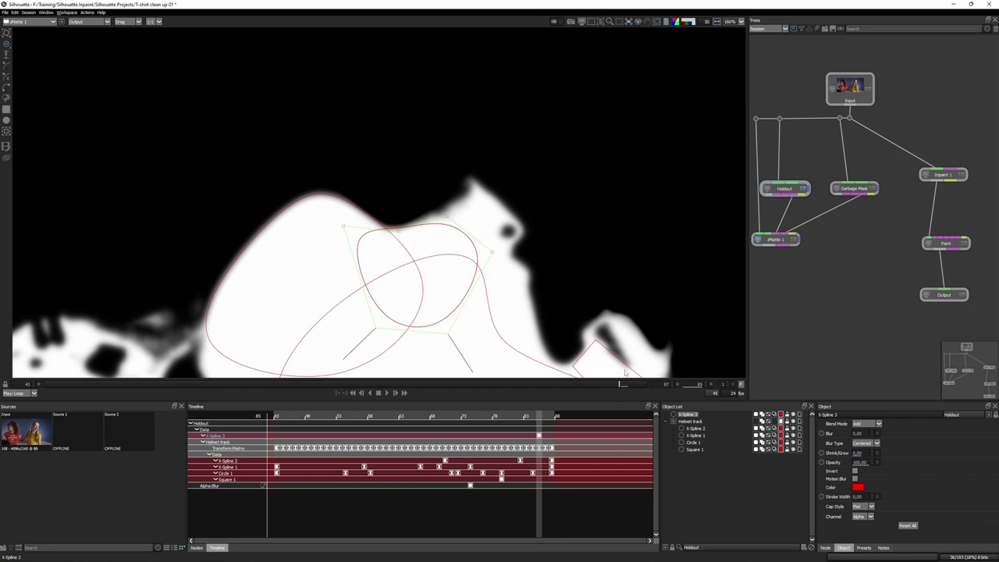
click(810, 547)
click(695, 414)
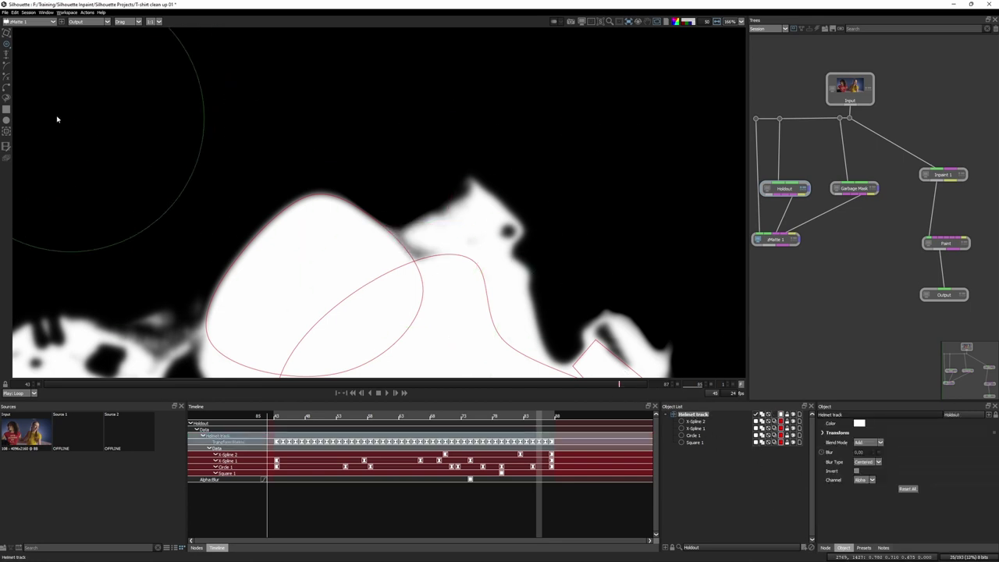
key(ctrl+z)
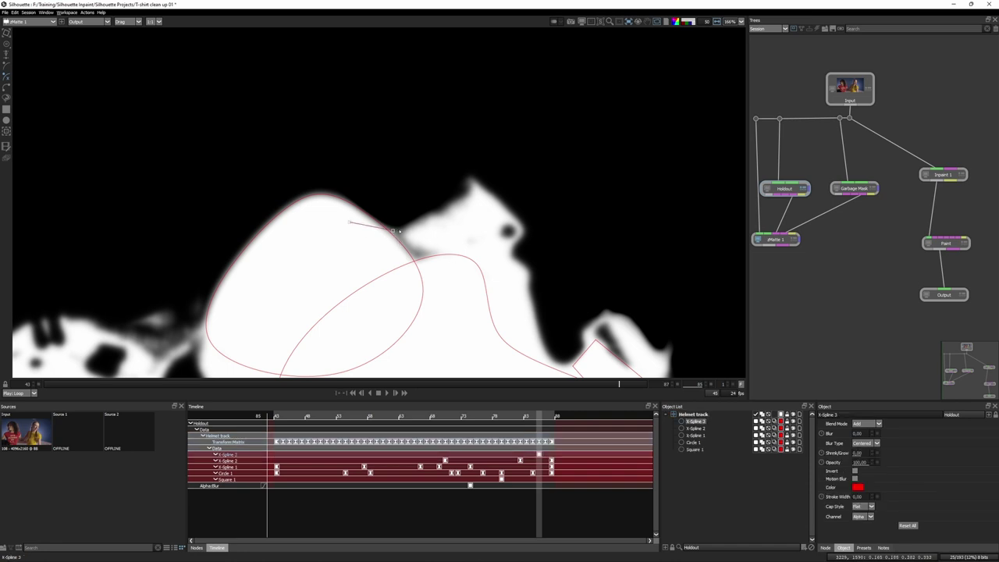
Step: Reshape X-Spline 3 at an earlier frame and return to the fitted colour image
mouse_move(533, 389)
mouse_down()
mouse_move(206, 390)
mouse_move(296, 387)
mouse_move(276, 384)
mouse_up()
drag(457, 263, 503, 252)
click(329, 360)
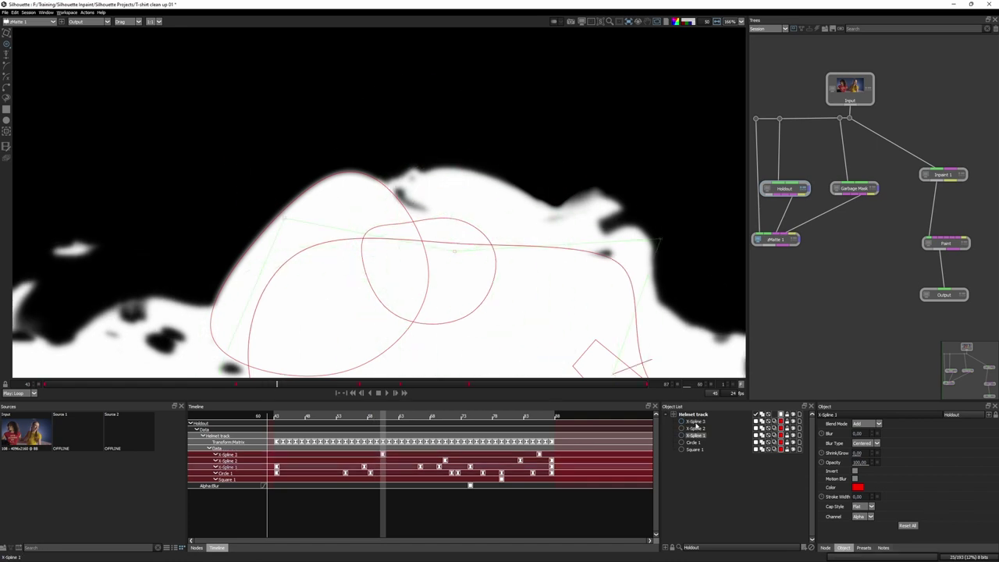
click(694, 422)
key(Home)
key(a)
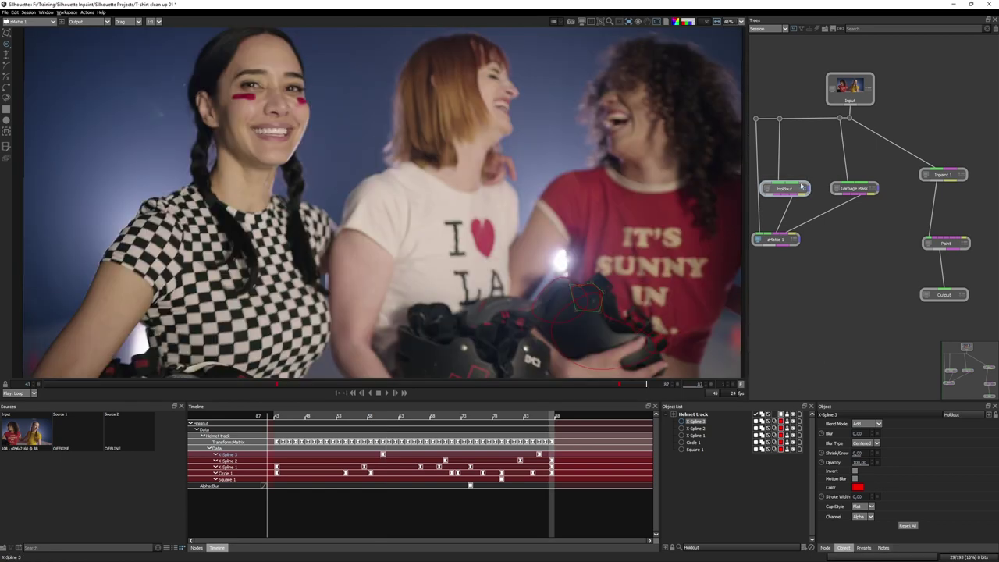
Step: Add a bend point on the Input-to-Inpaint wire and move Inpaint 1 lower
drag(853, 188, 837, 186)
click(887, 142)
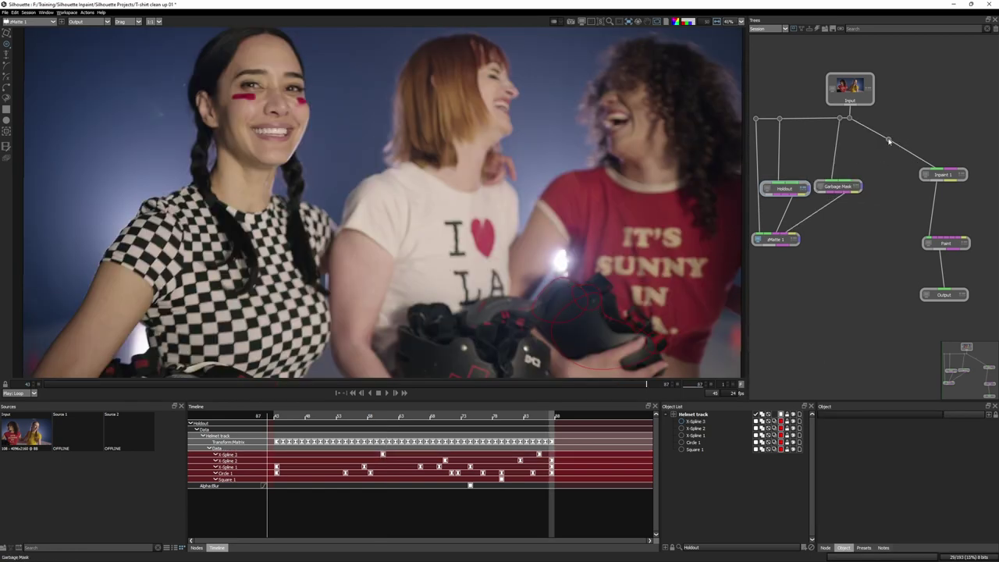
drag(887, 140, 935, 119)
click(946, 175)
drag(946, 174, 946, 183)
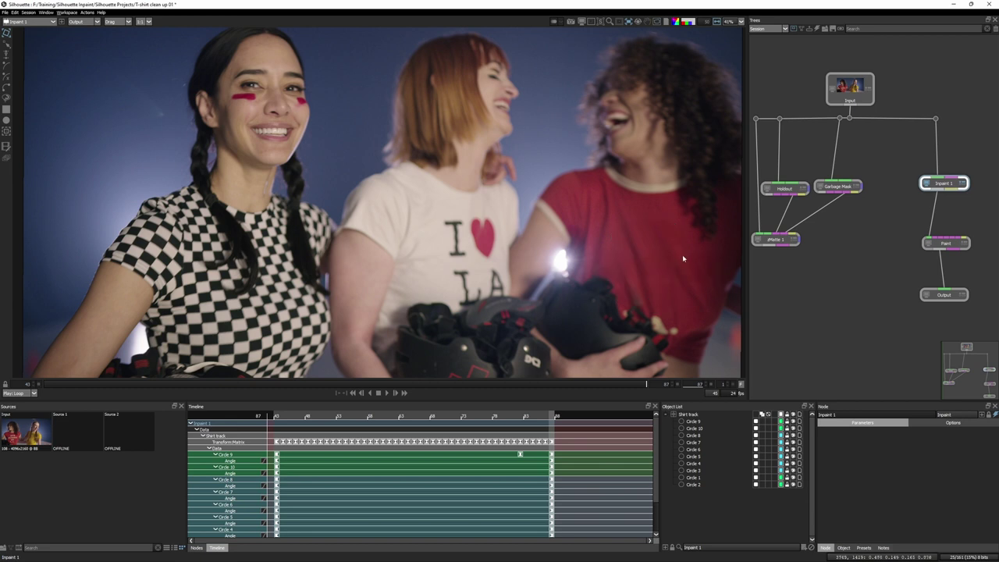
Step: Move the Paint and Output nodes down below Inpaint 1, then play back the zMatte result
click(780, 241)
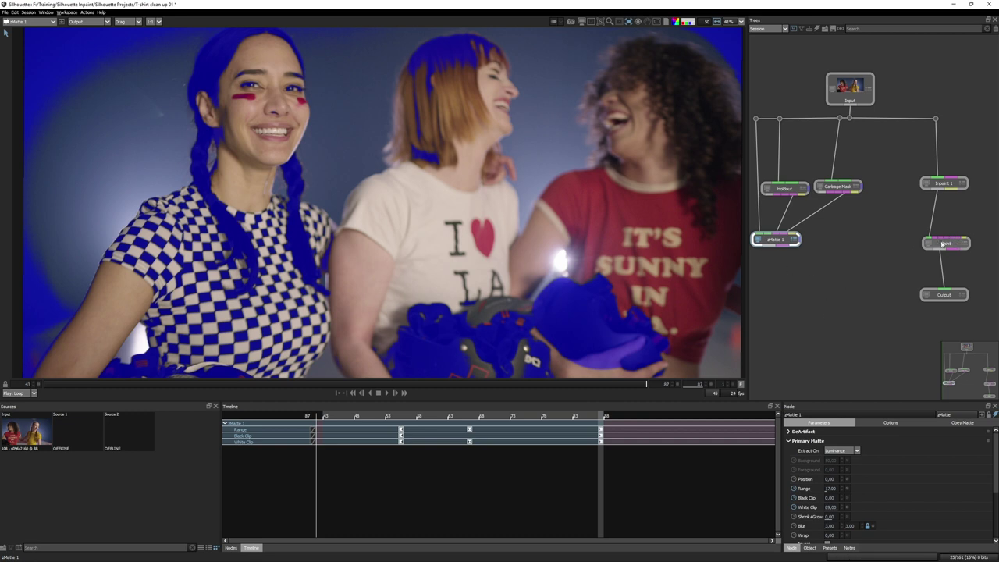
drag(943, 244, 864, 266)
drag(945, 295, 870, 357)
click(943, 183)
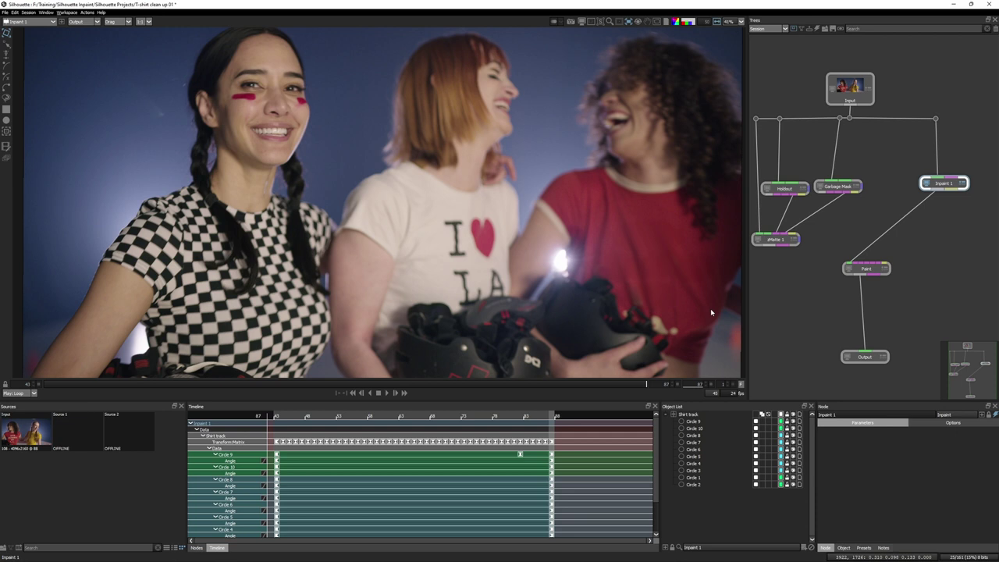
click(775, 238)
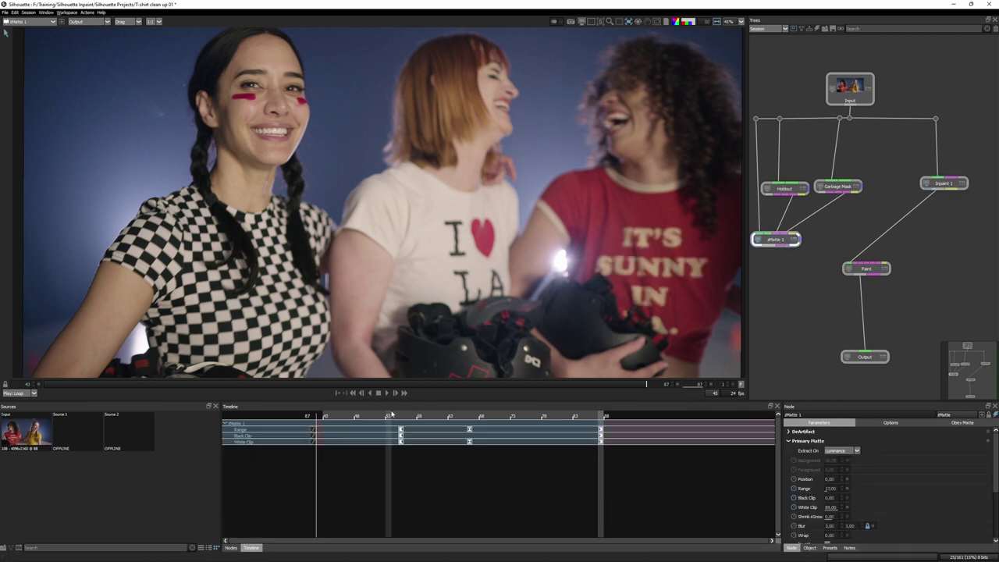
click(386, 392)
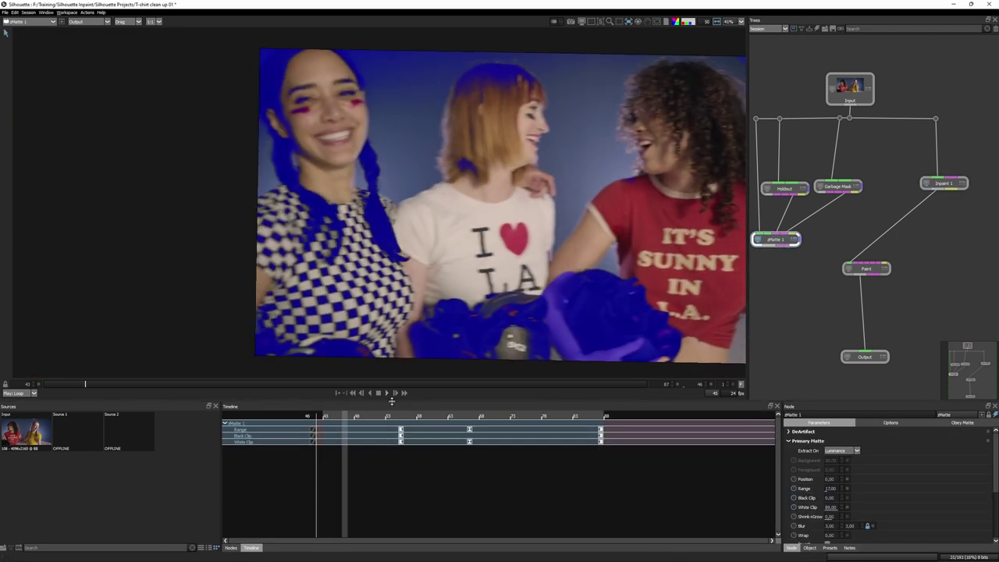